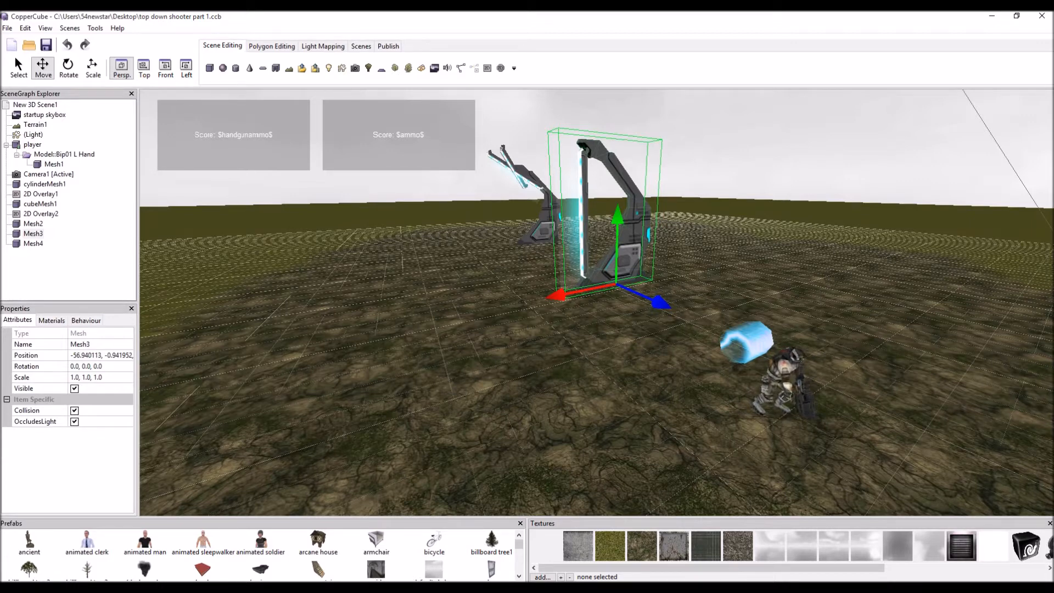
Turn off full screen and desktop resolution in the Windows .exe publishing settings
click(388, 46)
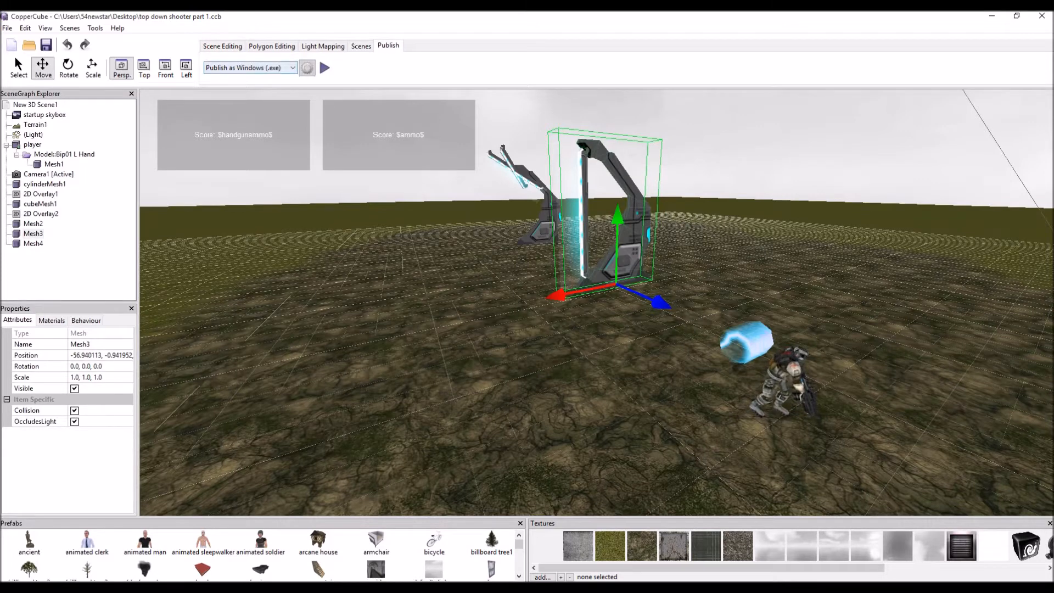
click(307, 67)
click(464, 194)
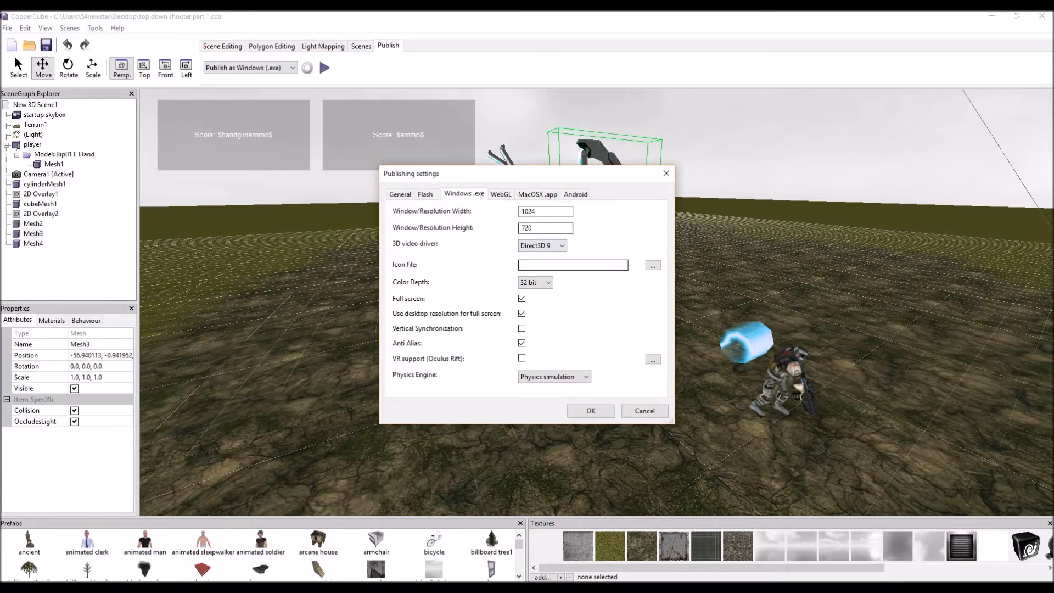
click(522, 298)
key(Return)
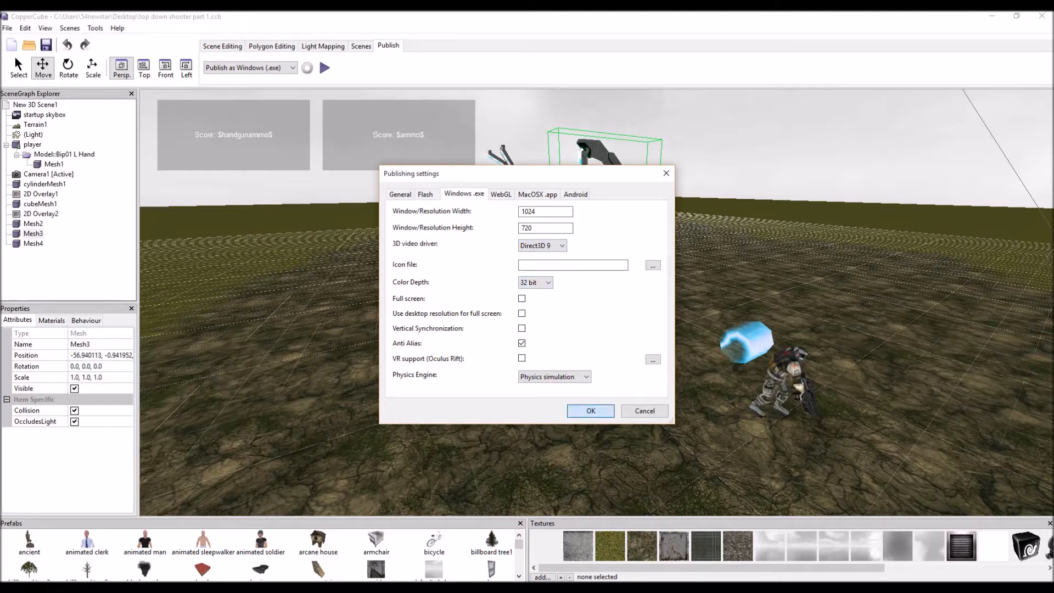
Test-run the game, walk the player forward, fire a few shots and end the test
click(325, 68)
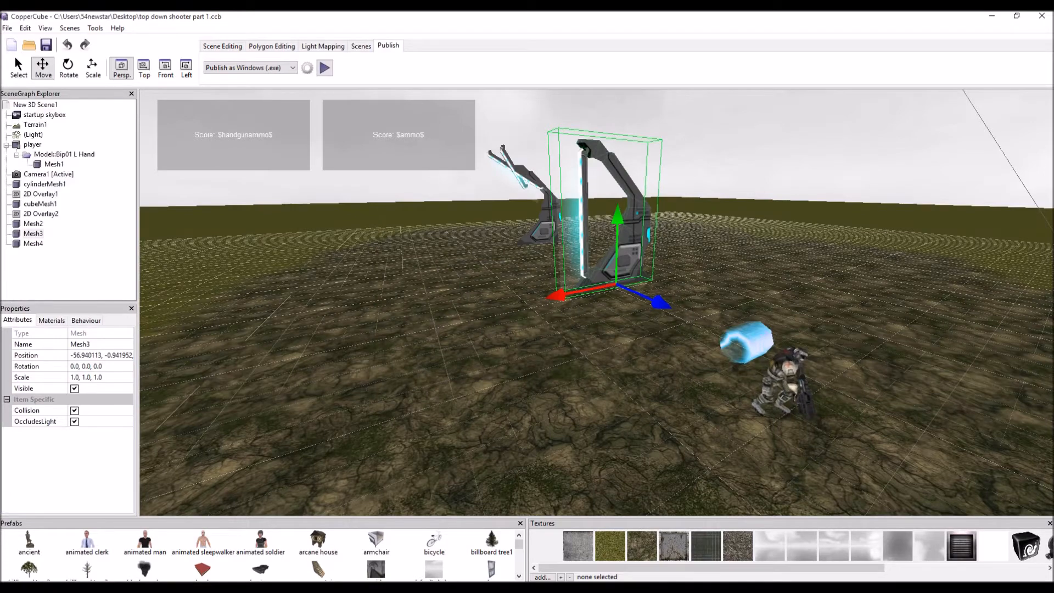
key(Up)
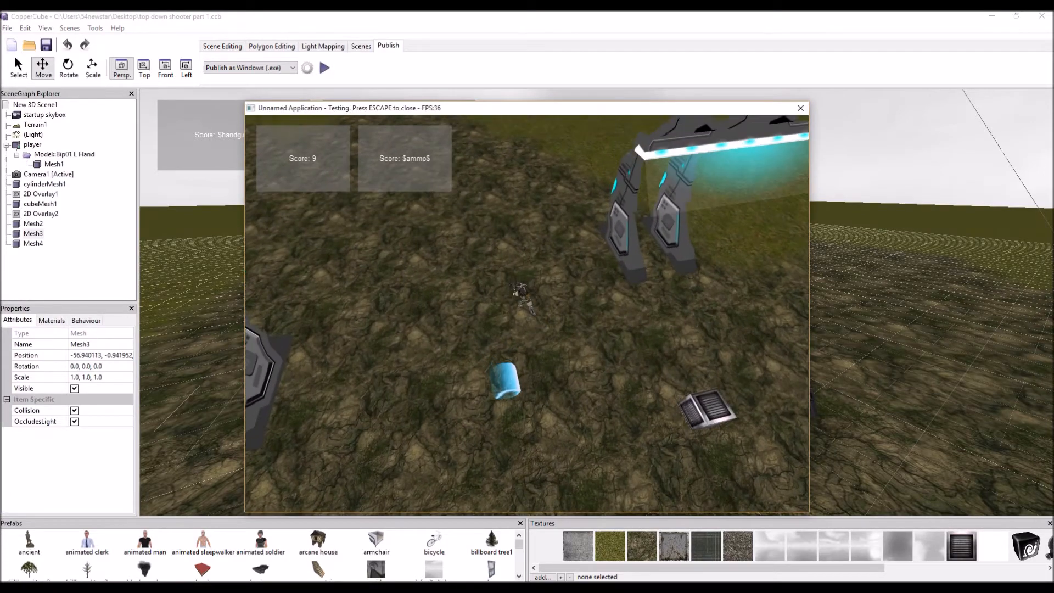
key(Left)
key(Up)
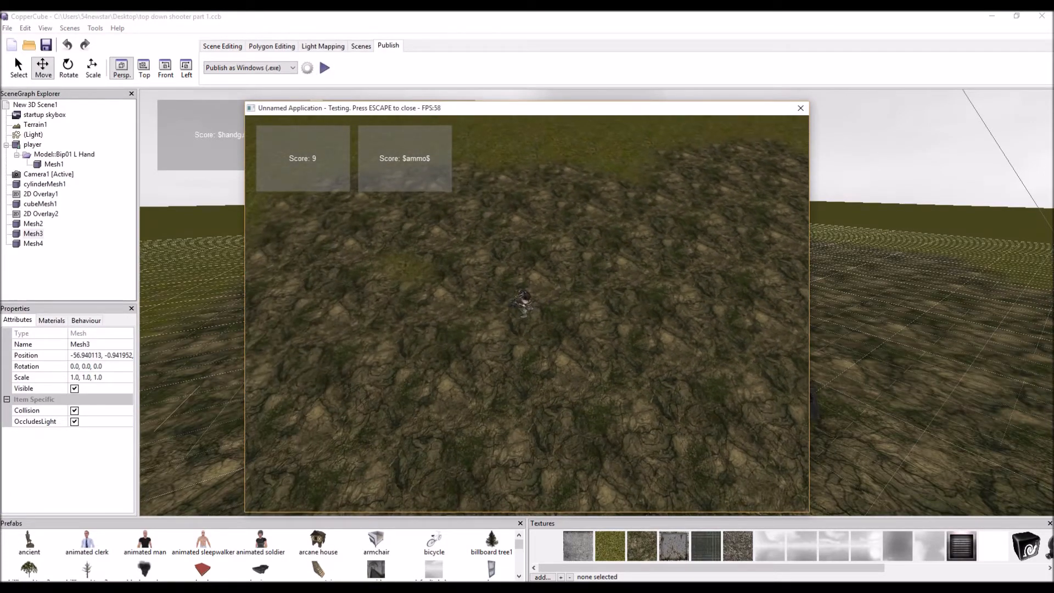
key(space)
key(space)
key(space)
key(Escape)
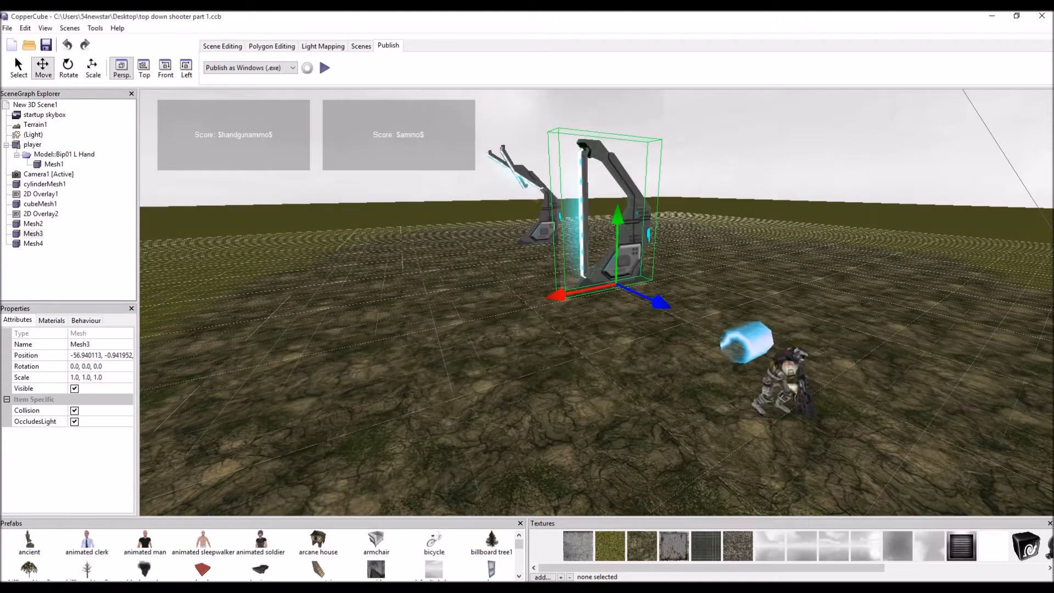
Select the player soldier in the 3D scene and view it together with the ammo crate
scroll(596, 303, up, 5)
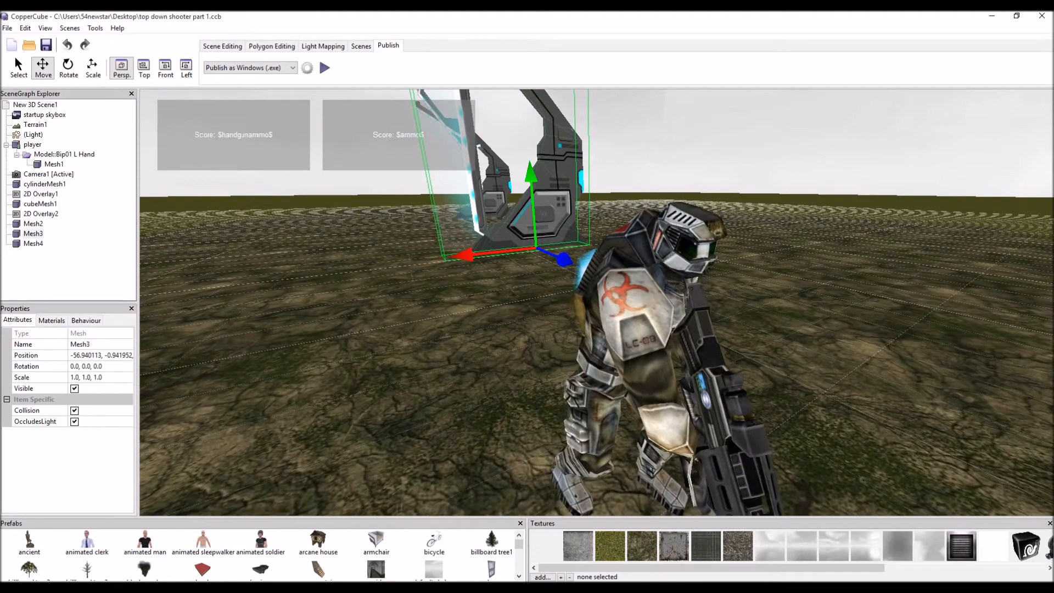
scroll(597, 303, down, 5)
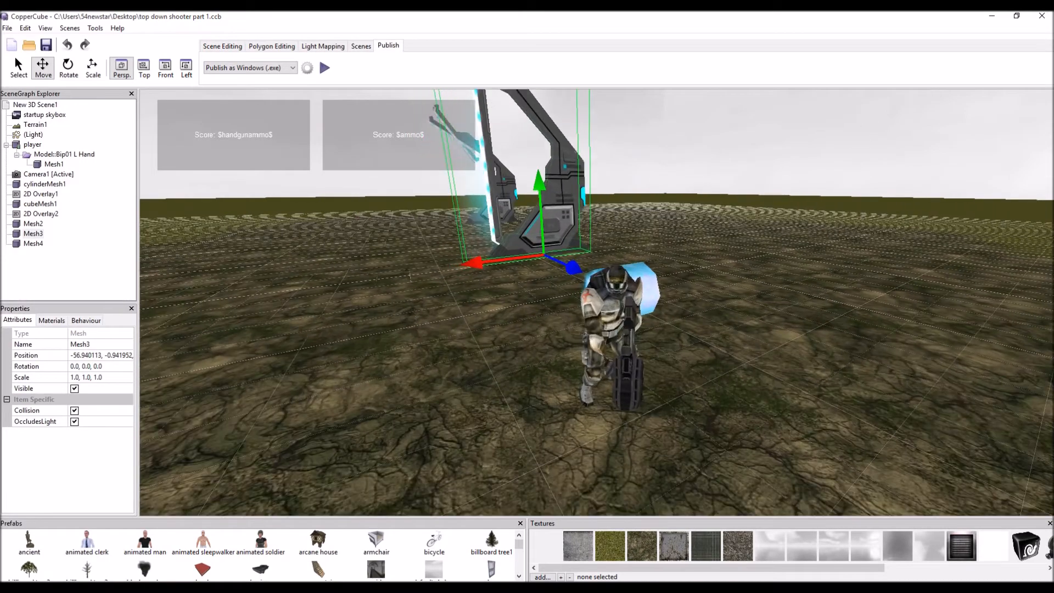
click(604, 324)
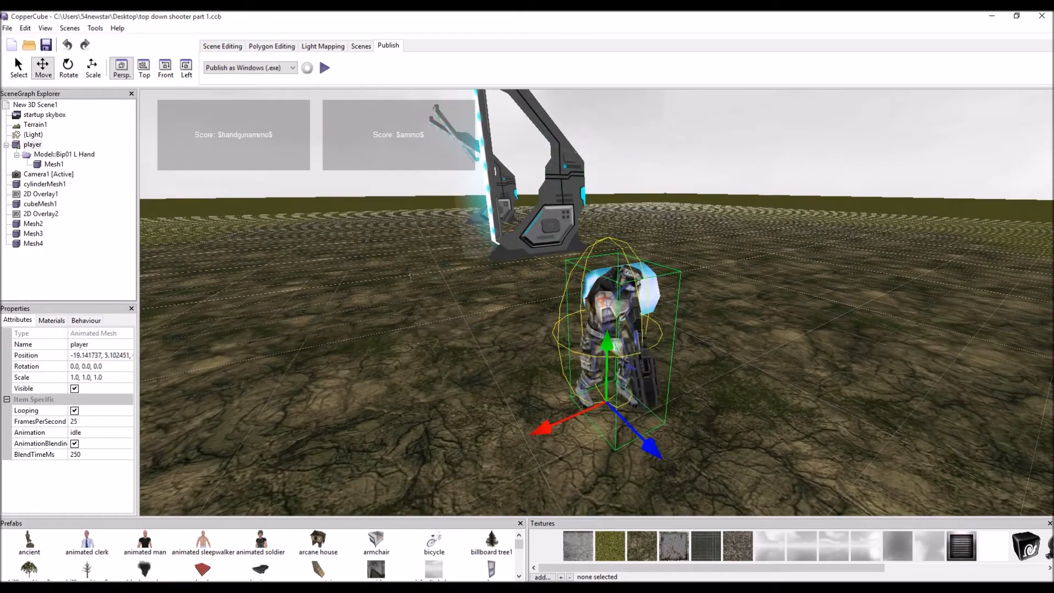
scroll(596, 303, down, 5)
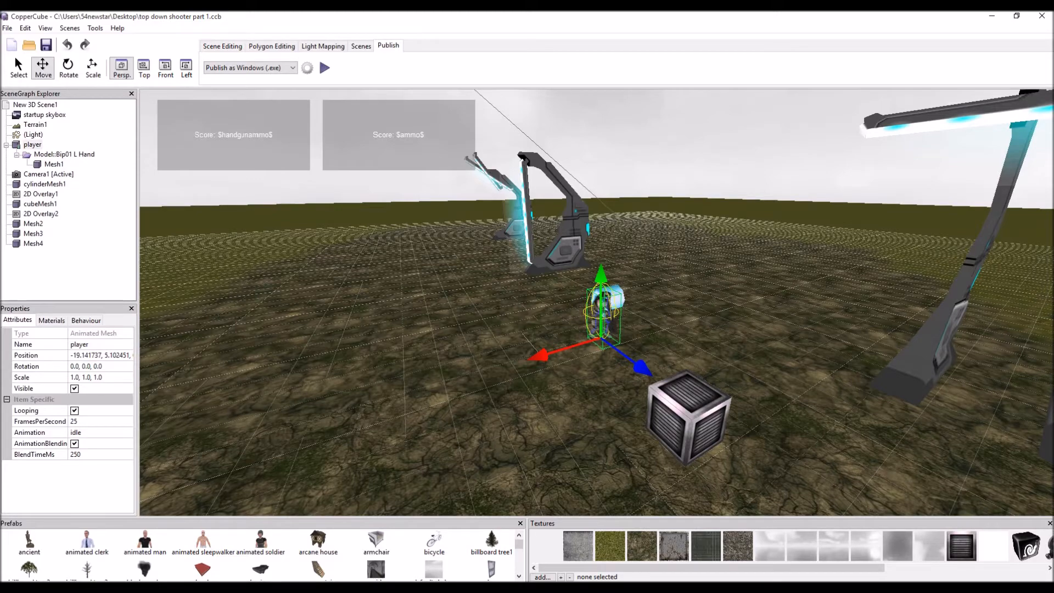
middle_drag(601, 337, 645, 323)
Test-run the game and walk the player back and forth into the crate to collect ammo
click(325, 67)
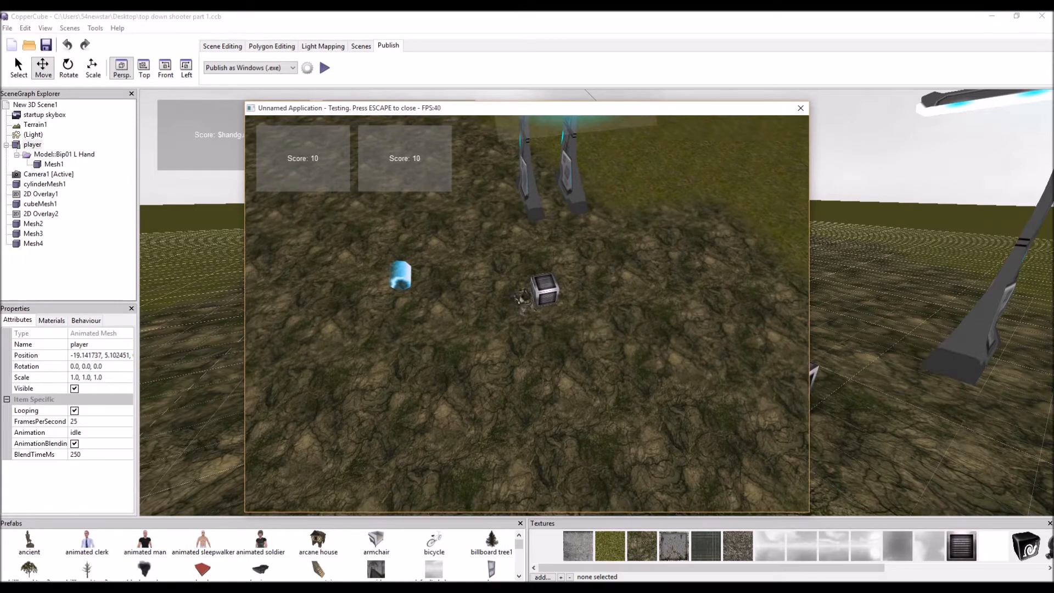
key(Left)
key(Right)
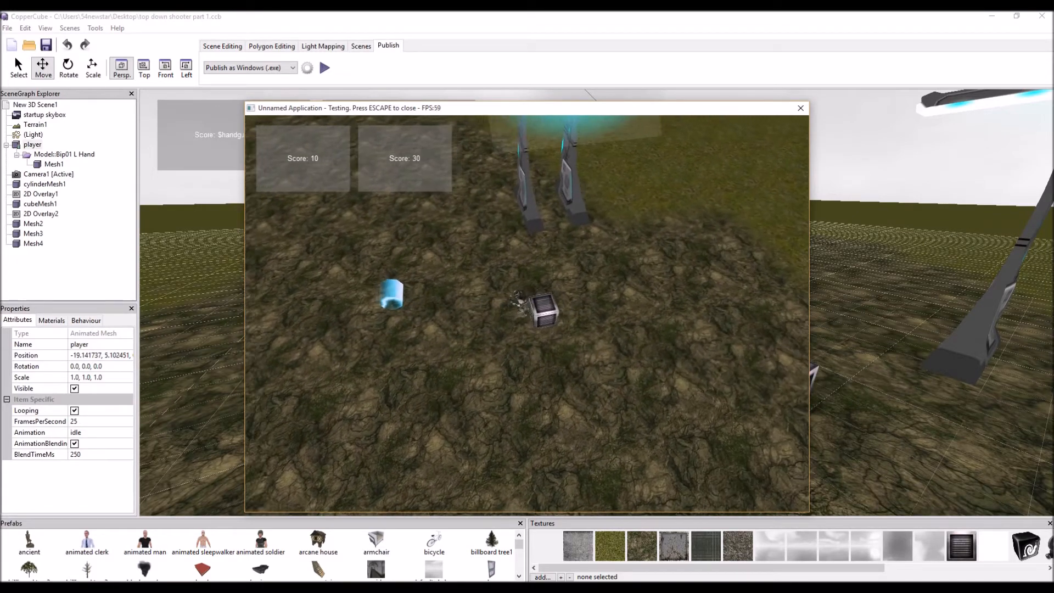
key(Left)
key(Right)
key(Left)
key(Right)
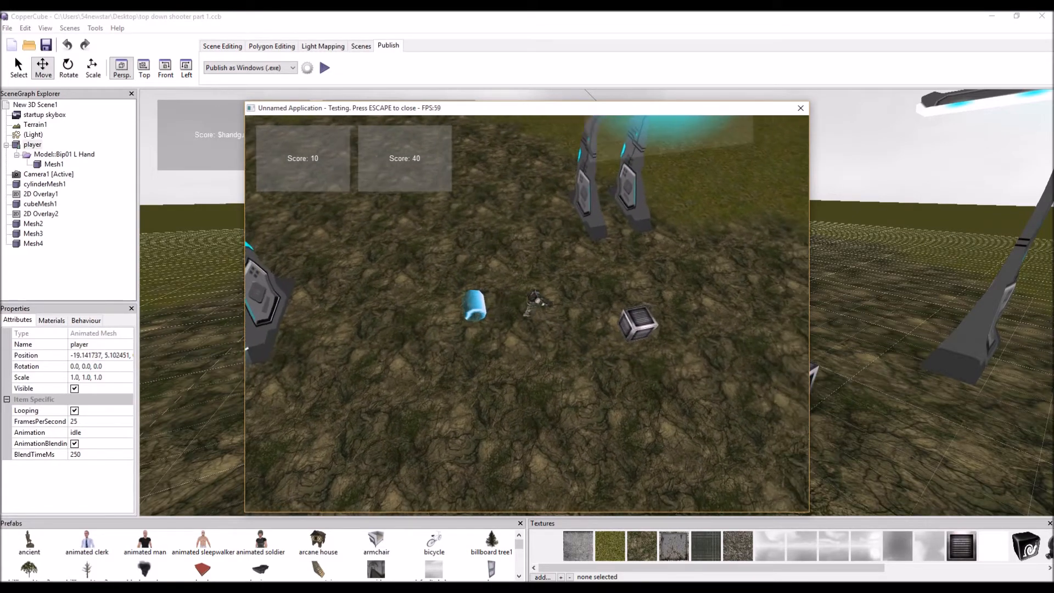
key(Left)
key(Right)
key(Left)
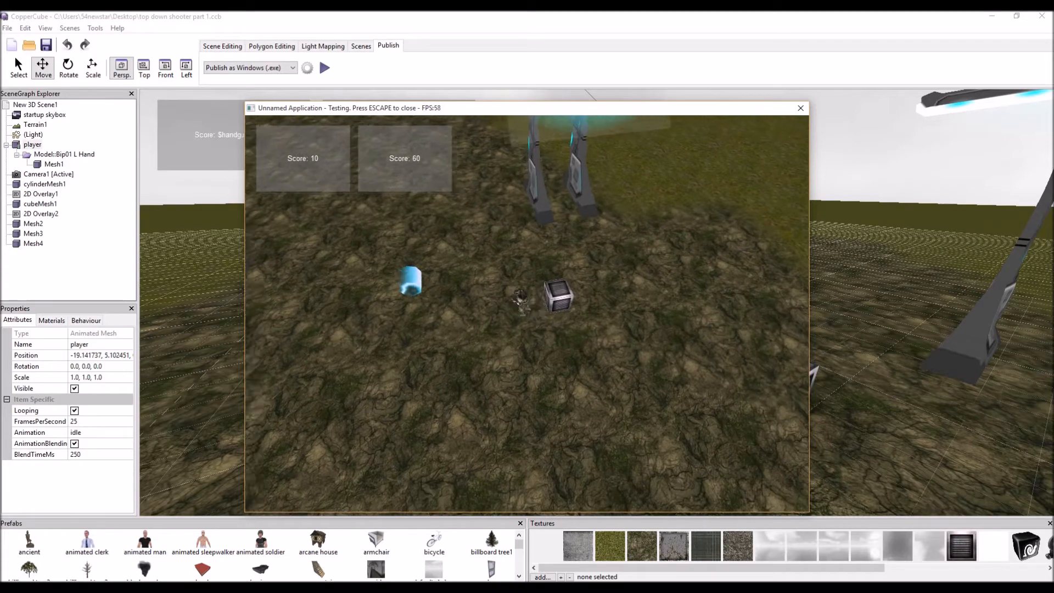
Walk the player forward in the running test and reload the weapon with the collected ammo
key(Up)
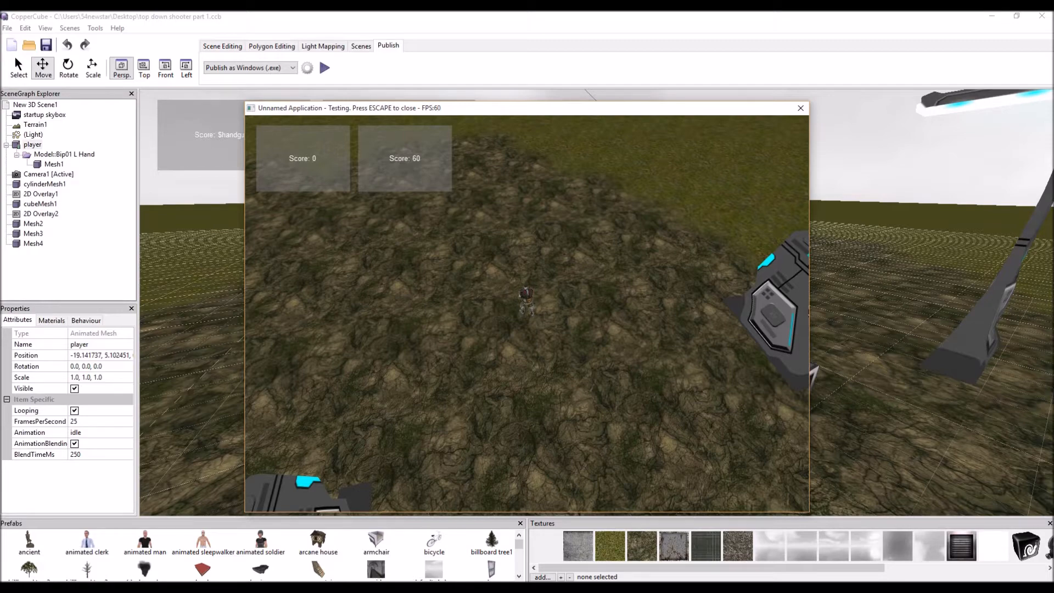
key(r)
key(r)
key(r)
key(r)
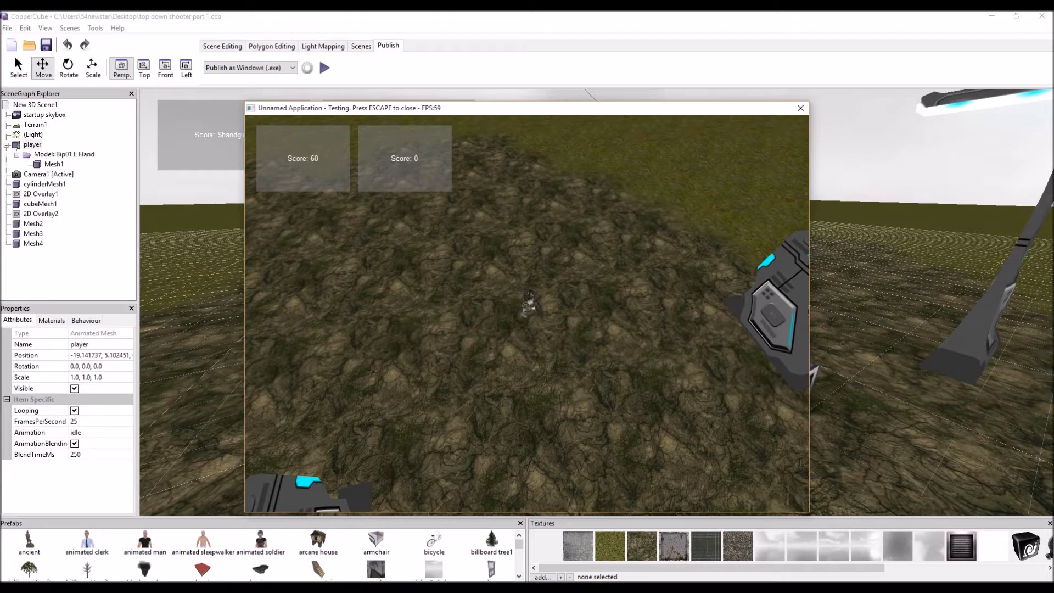
Walk the player back toward the crate and fire the weapon repeatedly to test the ammo countdown
key(Down)
key(Right)
key(space)
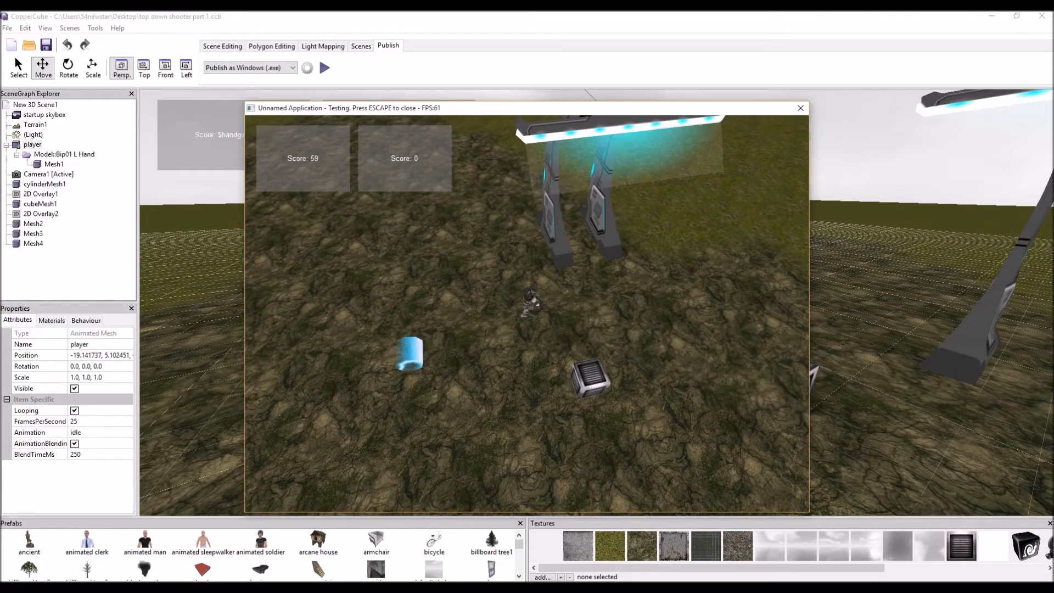
key(space)
key(space)
key(space)
key(space)
key(space)
key(space)
key(space)
key(space)
key(space)
key(space)
key(space)
key(space)
key(space)
key(space)
key(space)
key(space)
key(space)
key(space)
key(space)
key(space)
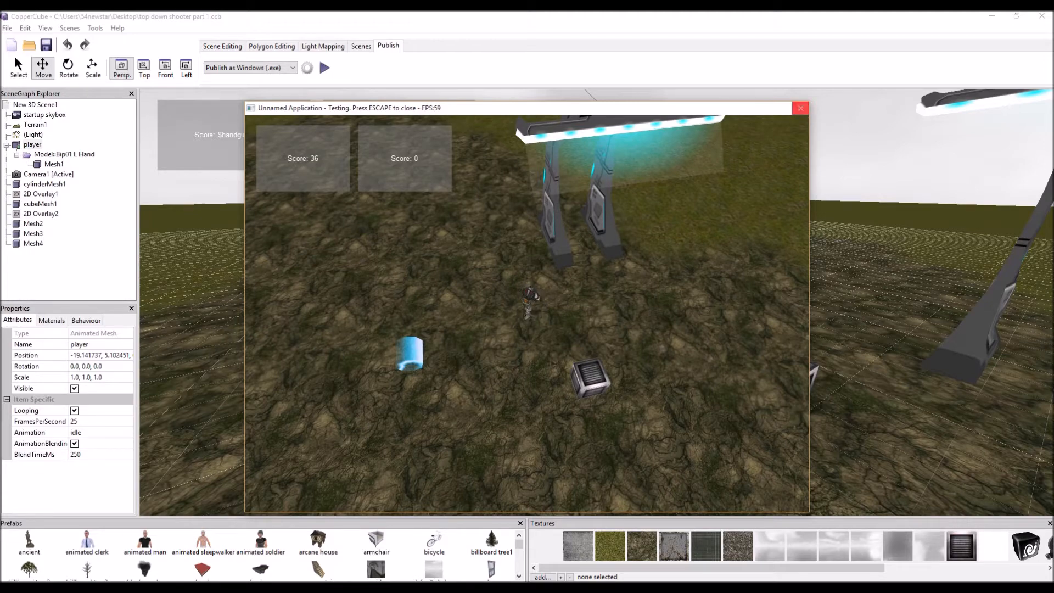
key(space)
key(space)
key(space)
key(space)
Walk the player around the glowing gates and across the terrain, and close the test window
key(Up)
key(Left)
key(Up)
key(Left)
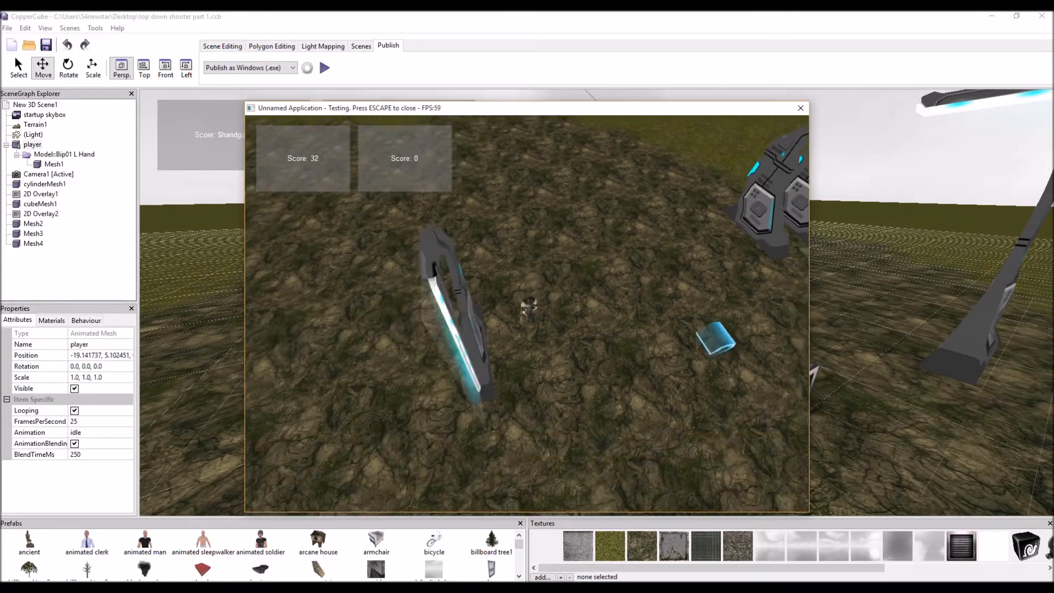
key(Up)
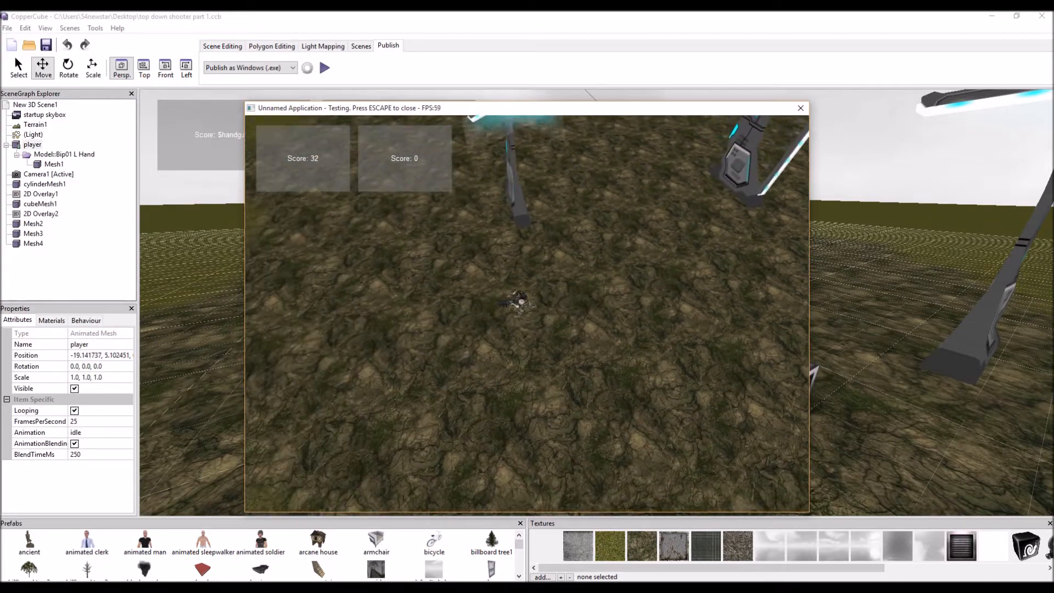
key(Right)
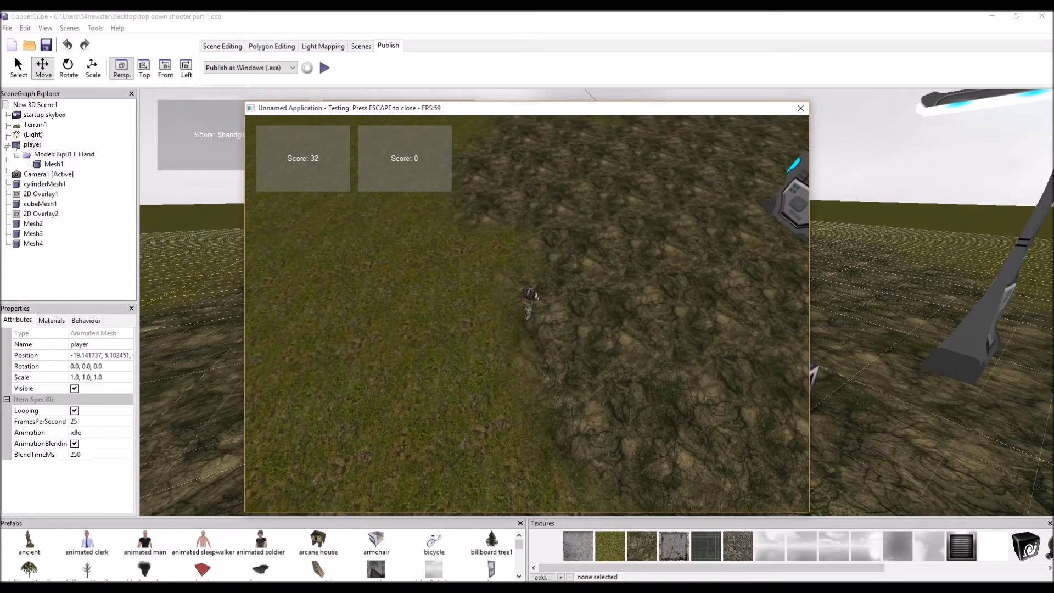
click(800, 108)
Select the New 3D Scene1 root node and show its behaviours
key(Up)
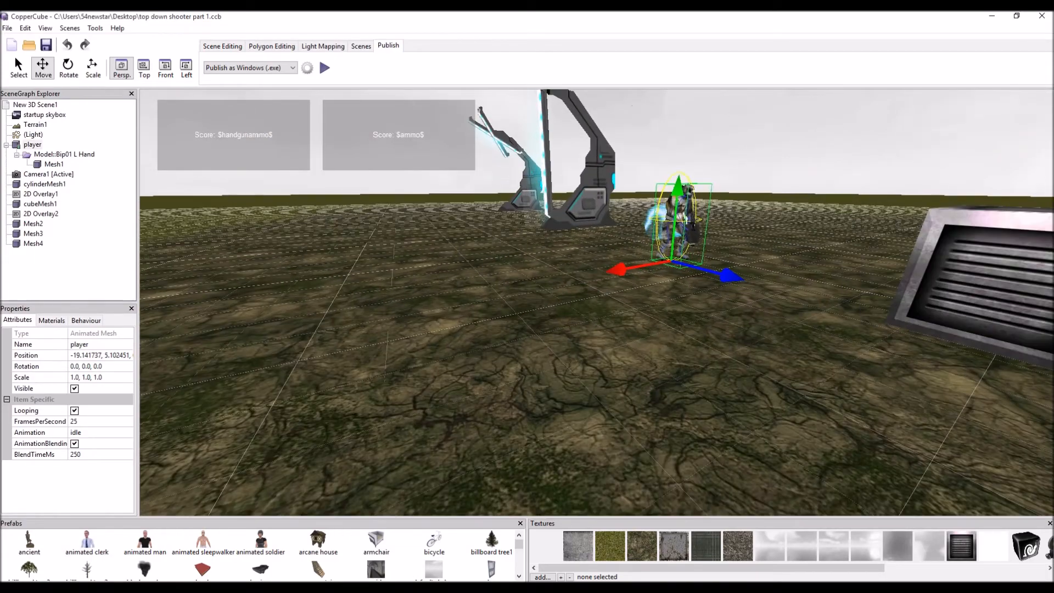
key(Up)
drag(597, 302, 549, 332)
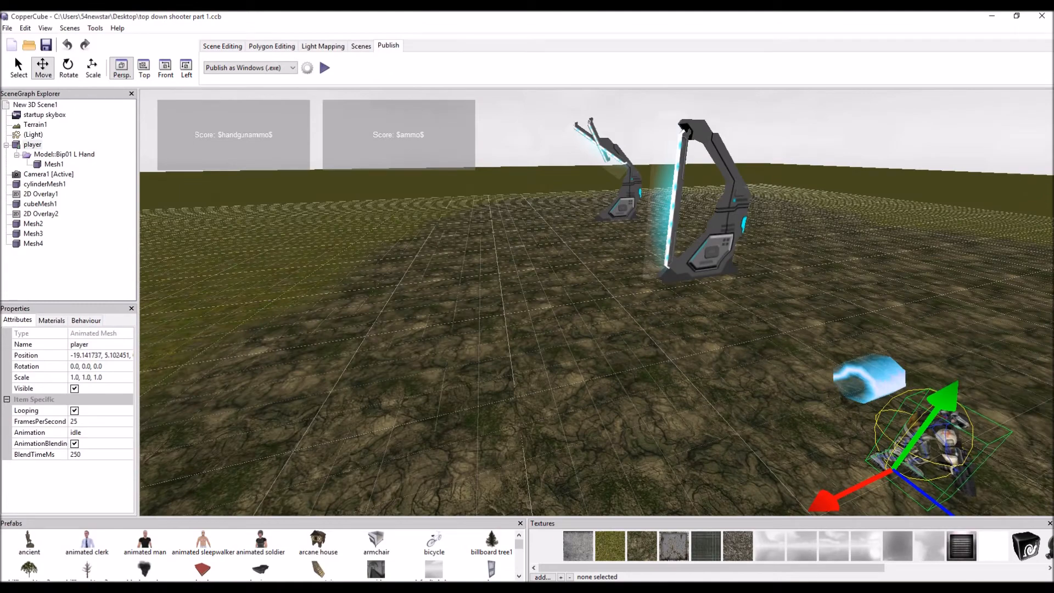
right_drag(597, 275, 582, 359)
click(576, 351)
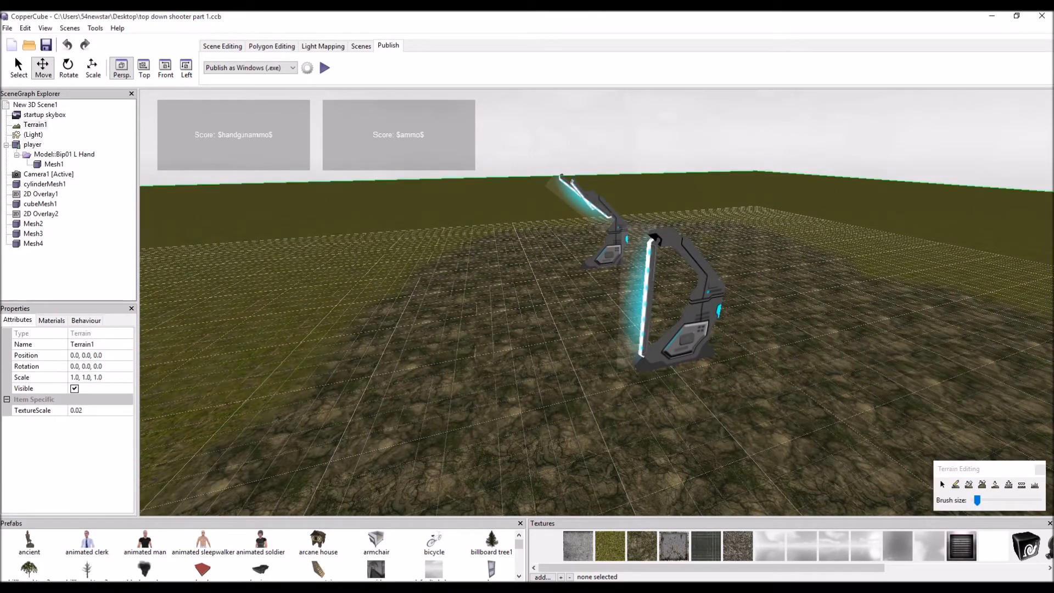
click(35, 105)
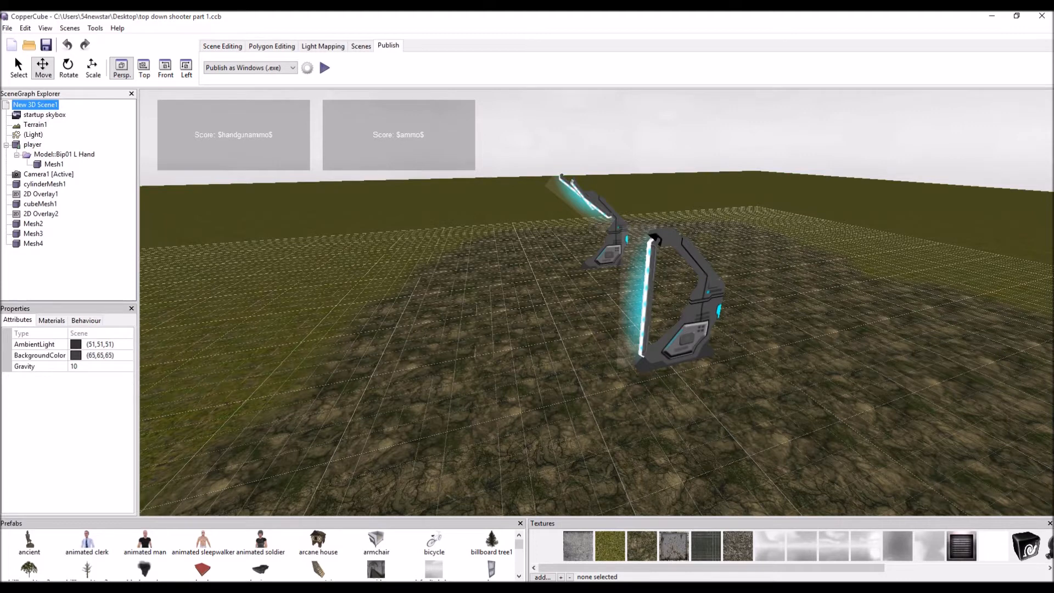
click(86, 320)
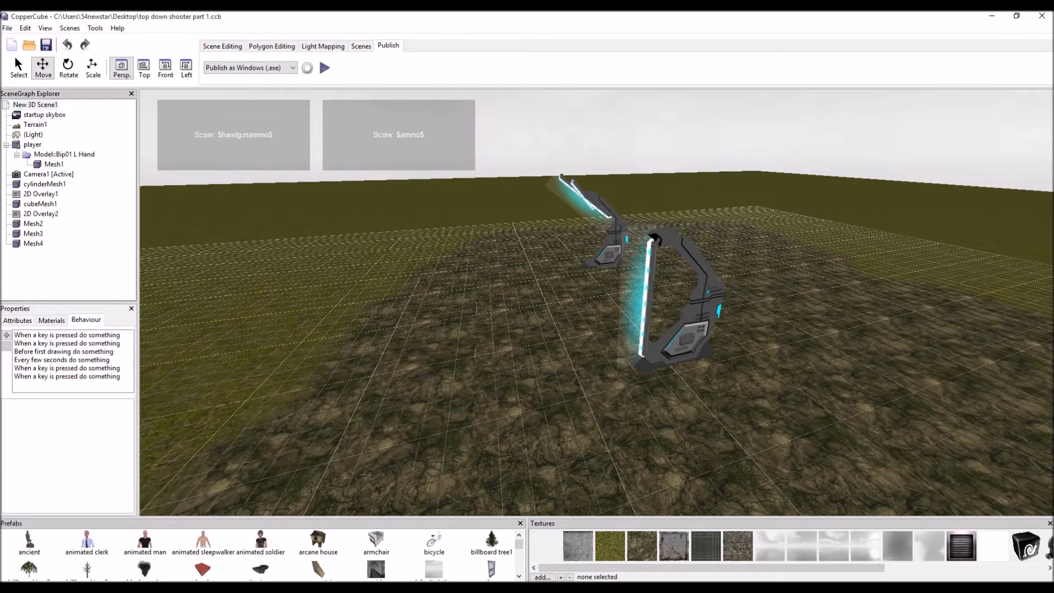
Open the actions of the scene's first key-press behaviour and check the animation choices, keeping fire for the player
click(67, 335)
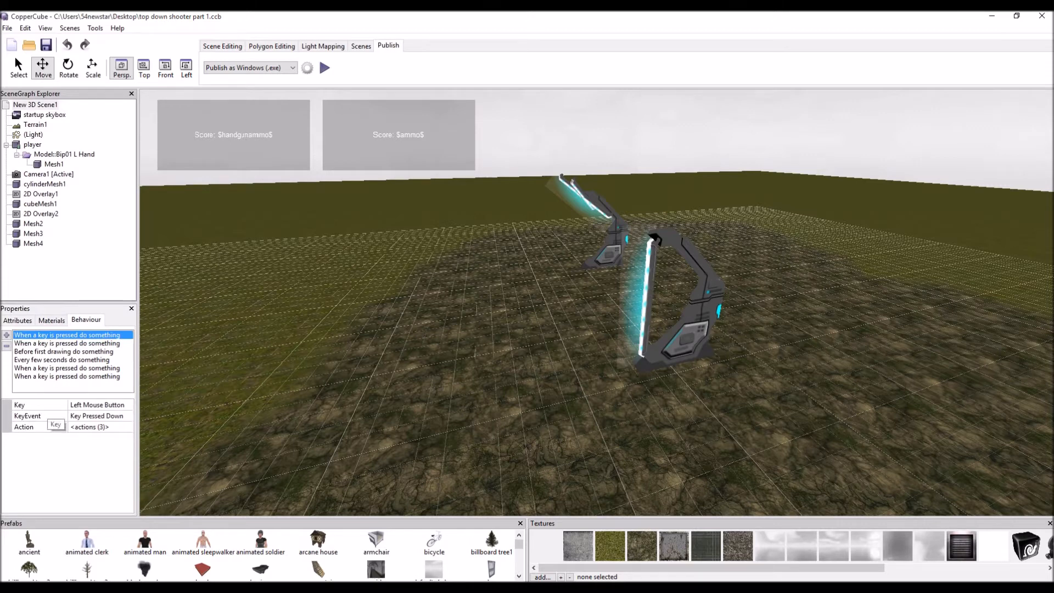
click(89, 427)
click(128, 427)
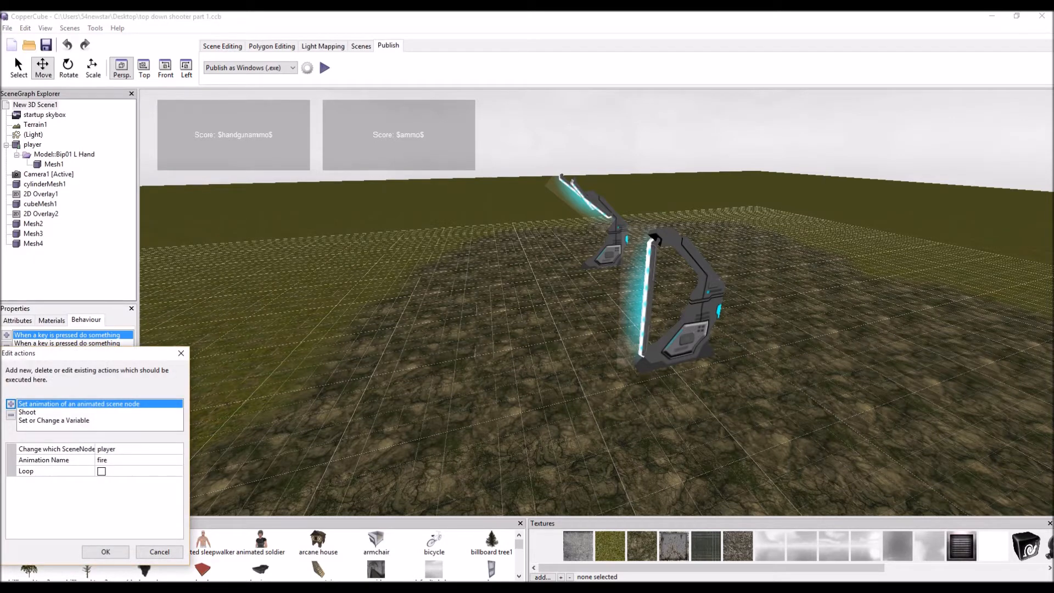
click(136, 460)
click(177, 460)
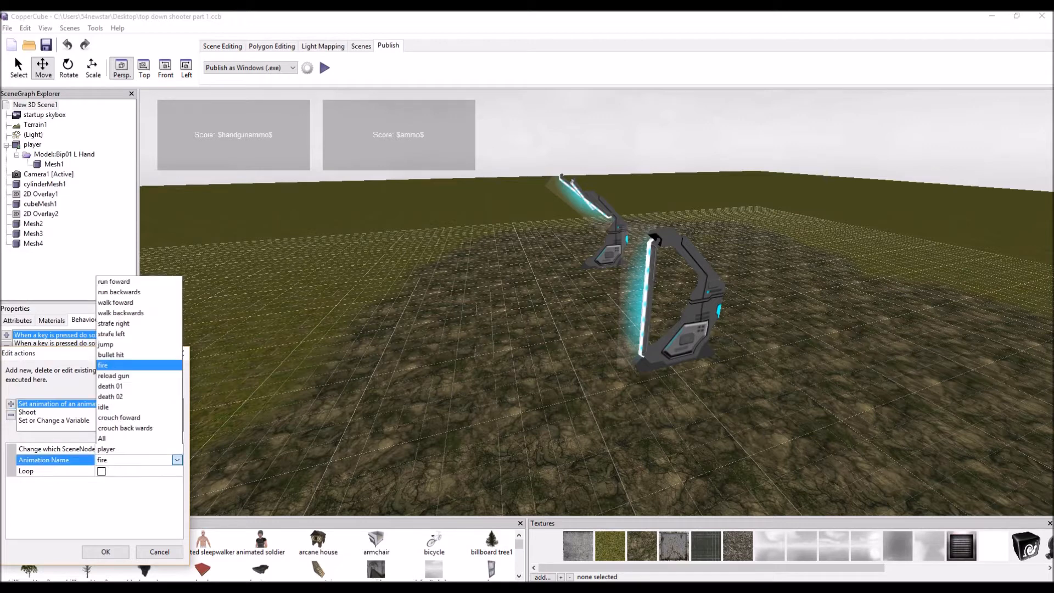
click(112, 365)
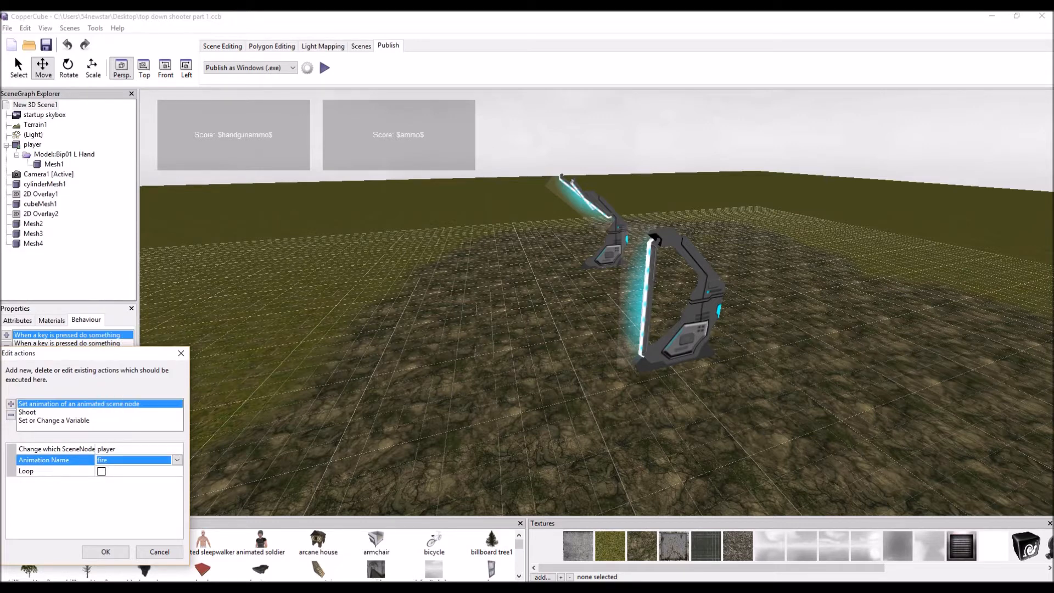
Review the settings of the Shoot action and of the Set or Change a Variable action for handgunammo
click(27, 412)
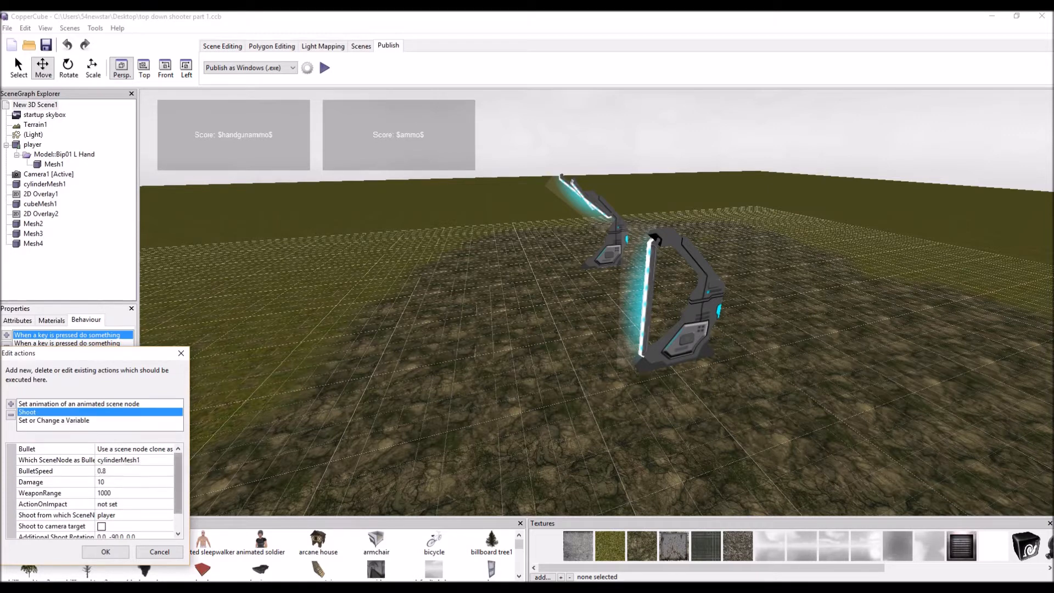
scroll(94, 492, down, 2)
scroll(93, 491, up, 2)
scroll(100, 494, down, 2)
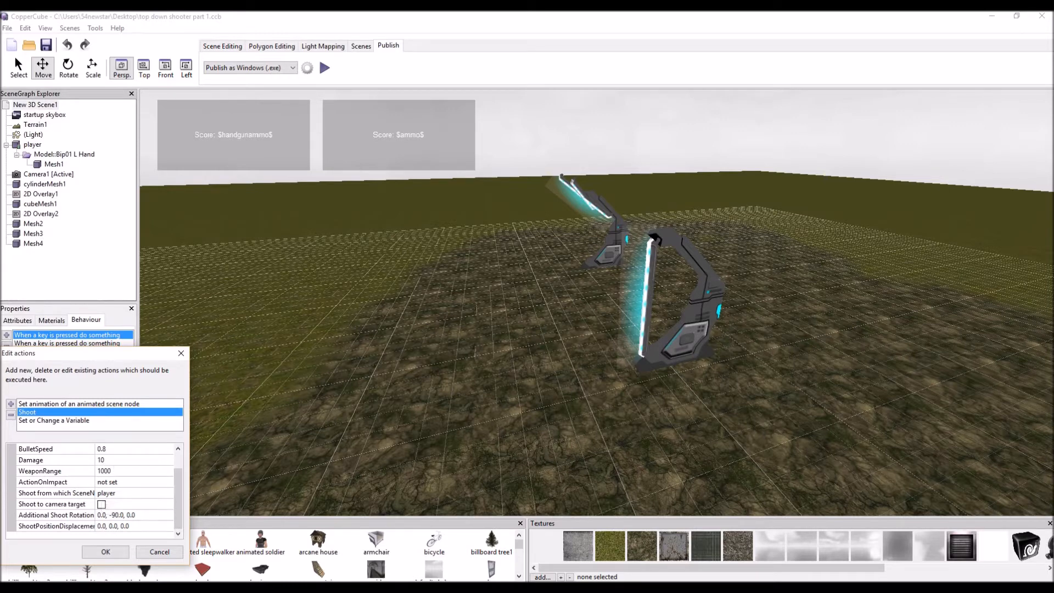
click(54, 421)
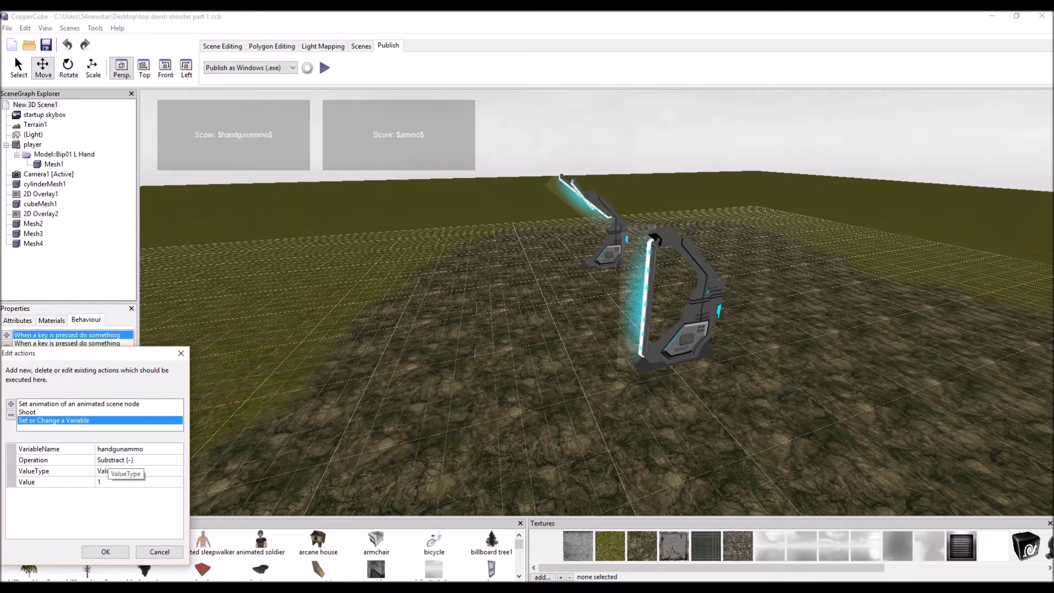
click(113, 482)
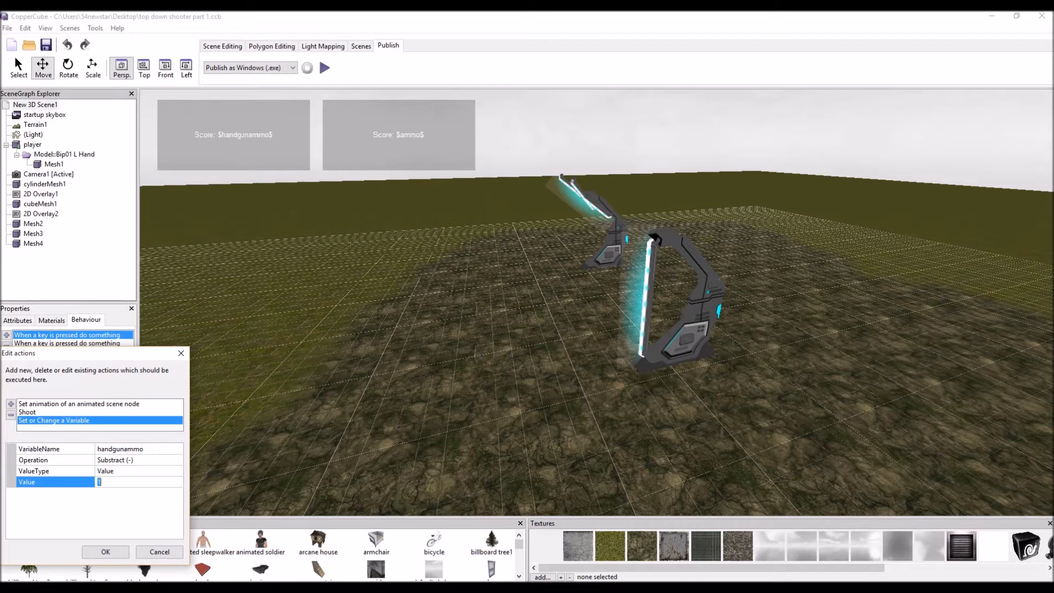
Close the action editor, select the handgunammo score overlay and show its behaviour settings
click(106, 552)
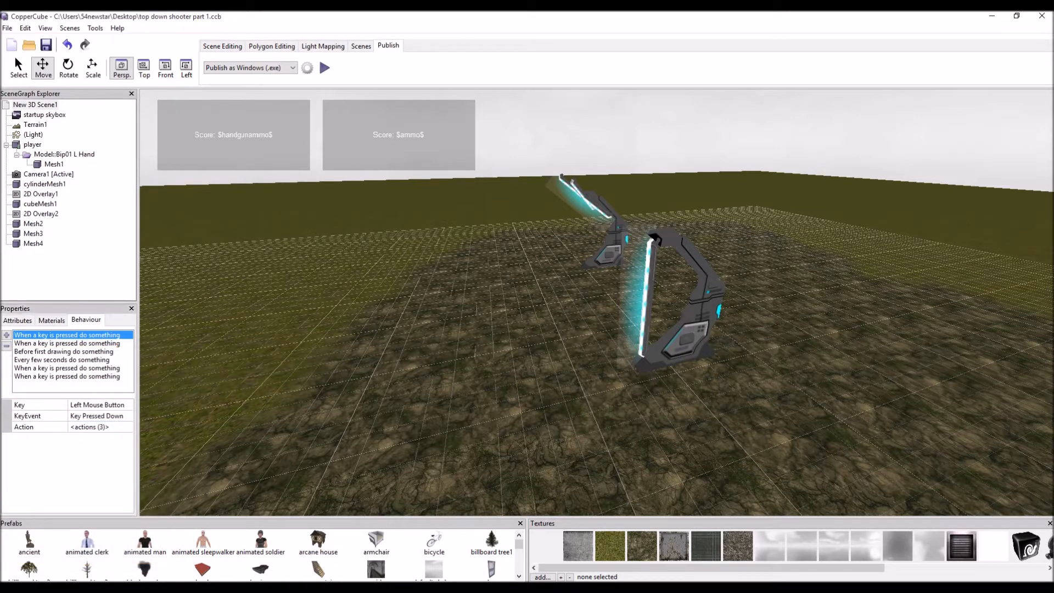
click(233, 135)
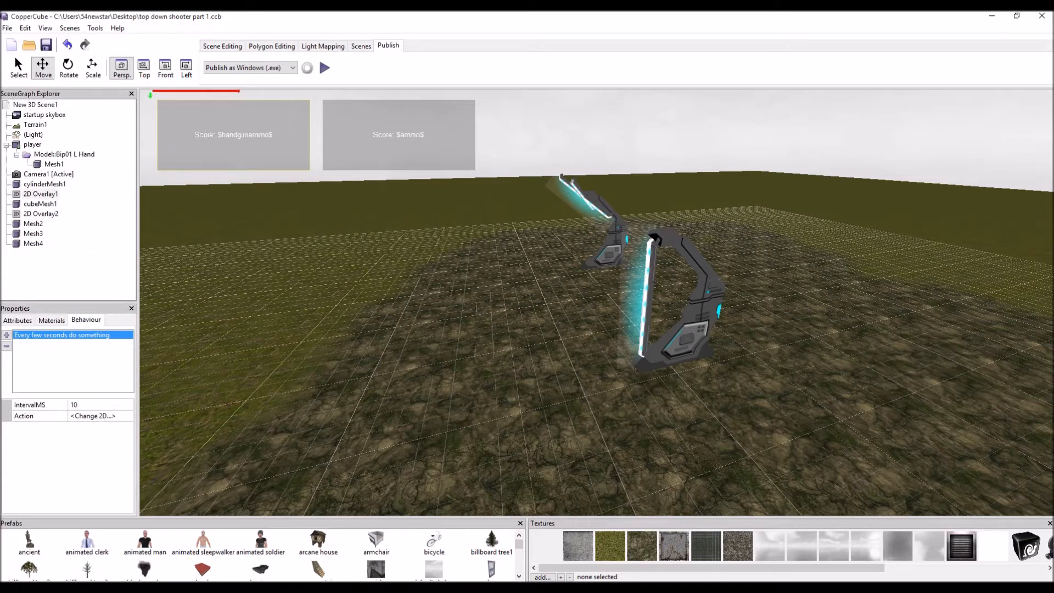
click(93, 416)
drag(494, 329, 507, 313)
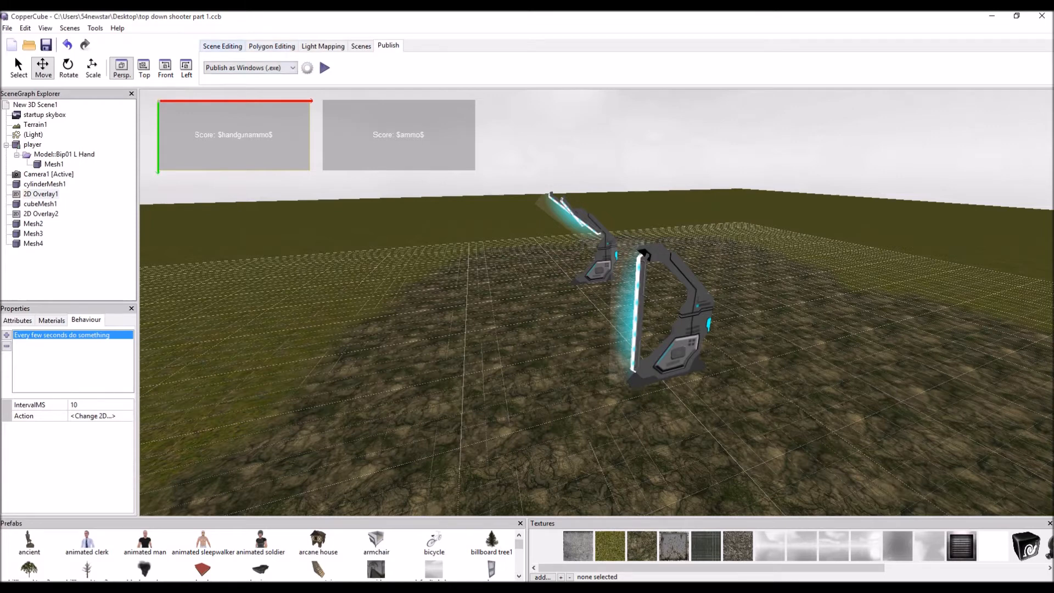
Create a new 2D overlay and place it in the upper right corner of the scene view
click(222, 47)
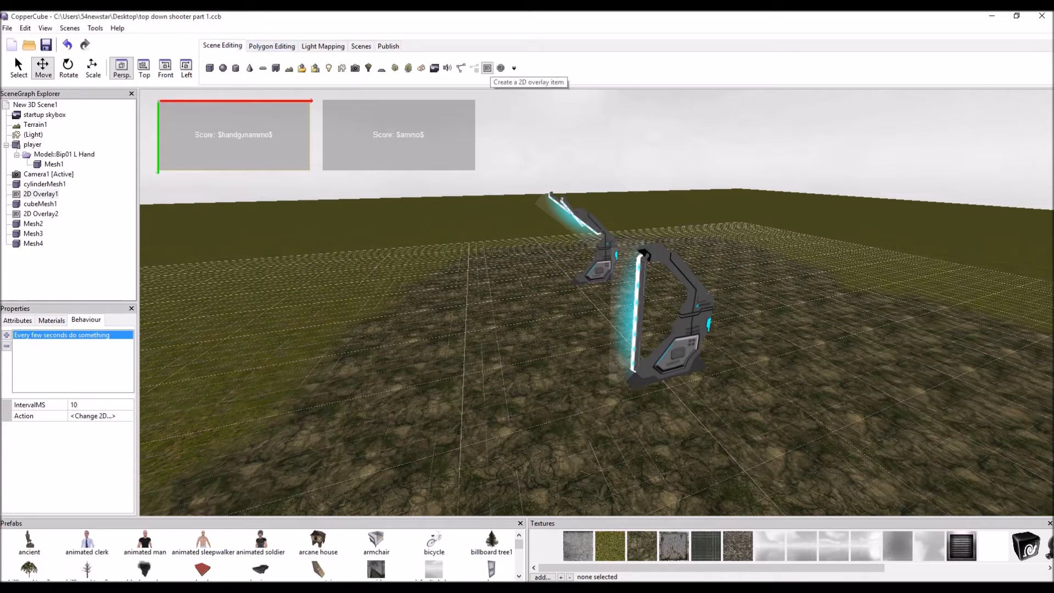
click(487, 68)
drag(673, 338, 959, 104)
Select 2D Overlay1 and review its Every few seconds do something behaviour, including the interval and the Change 2D Overlay Text action
click(40, 214)
click(41, 194)
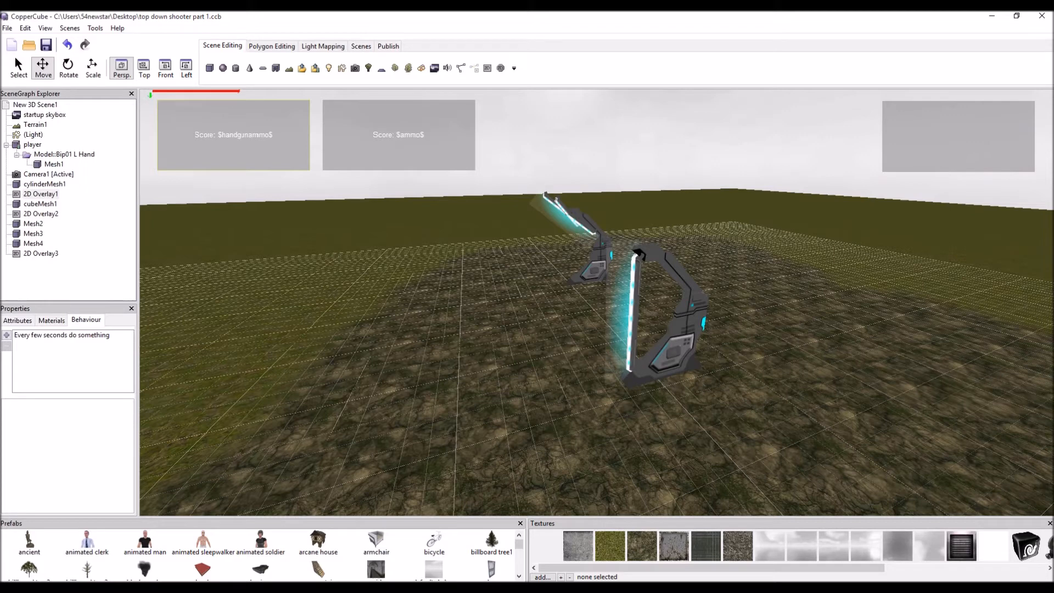
click(62, 335)
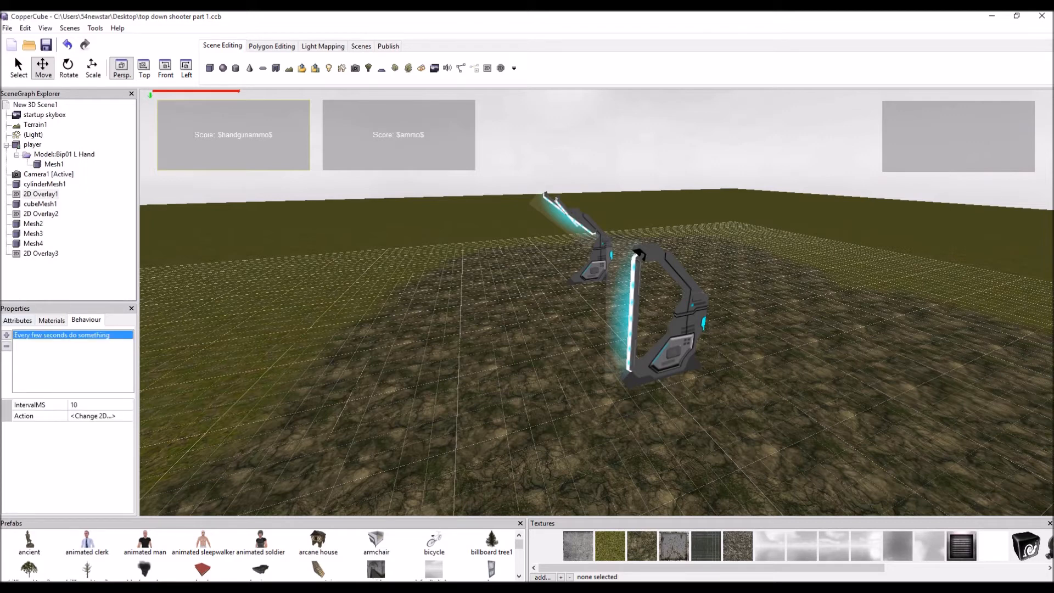
click(7, 335)
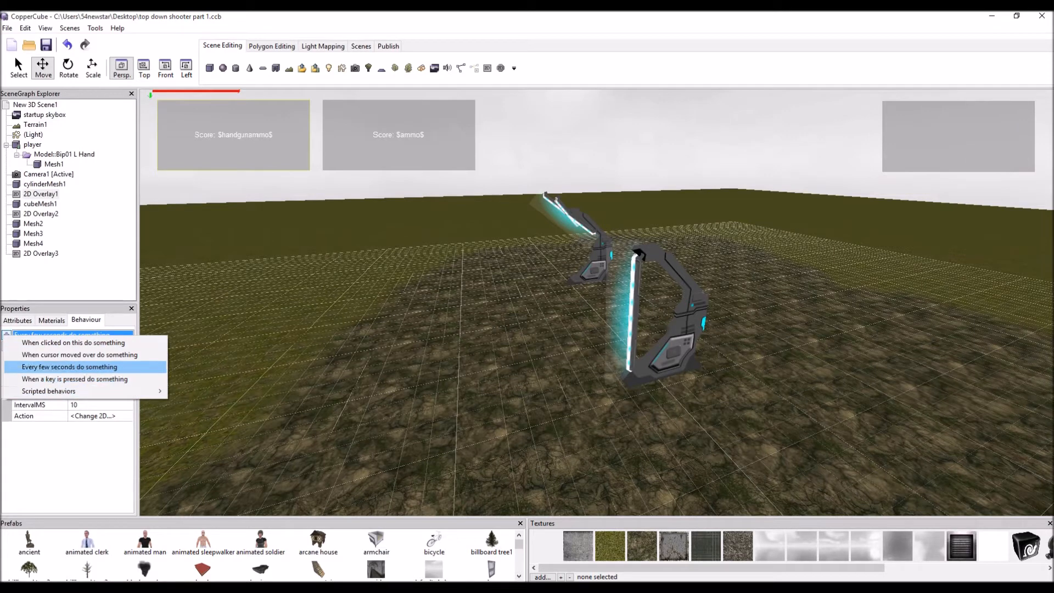
key(Escape)
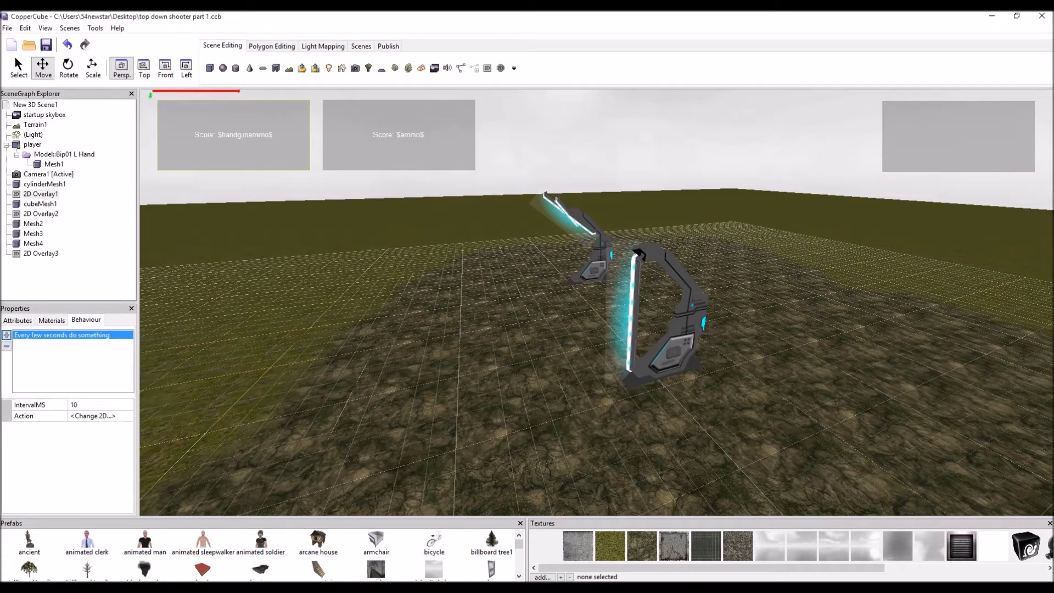
click(92, 405)
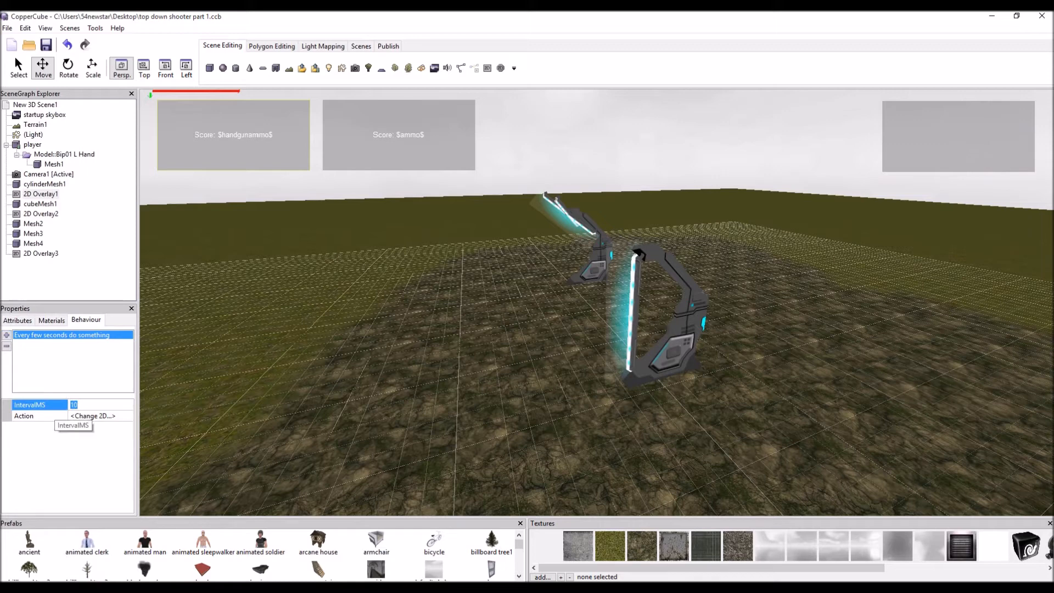
key(Return)
click(93, 416)
click(127, 416)
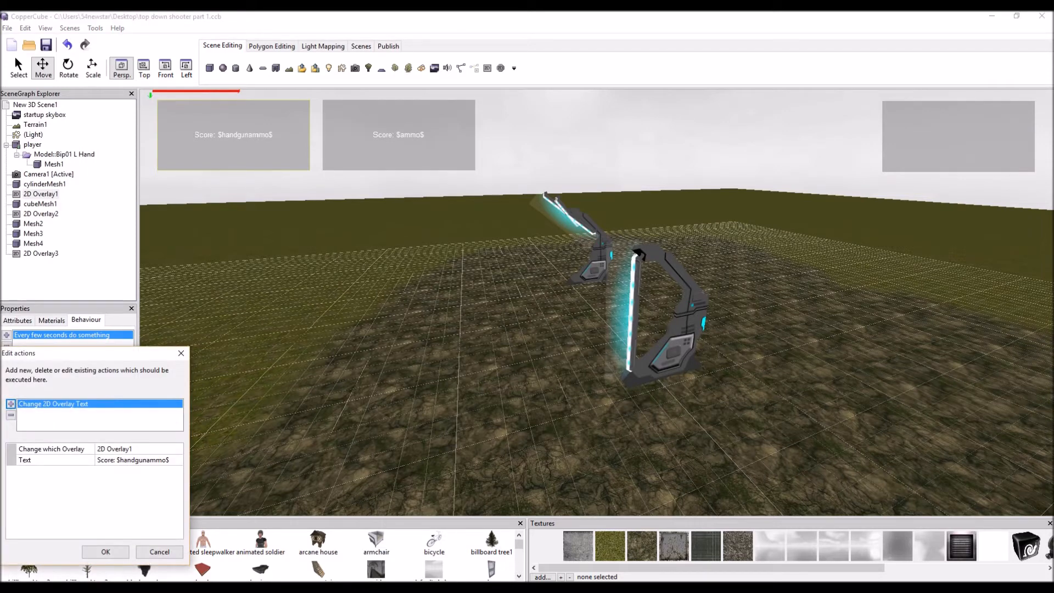
click(59, 449)
click(176, 449)
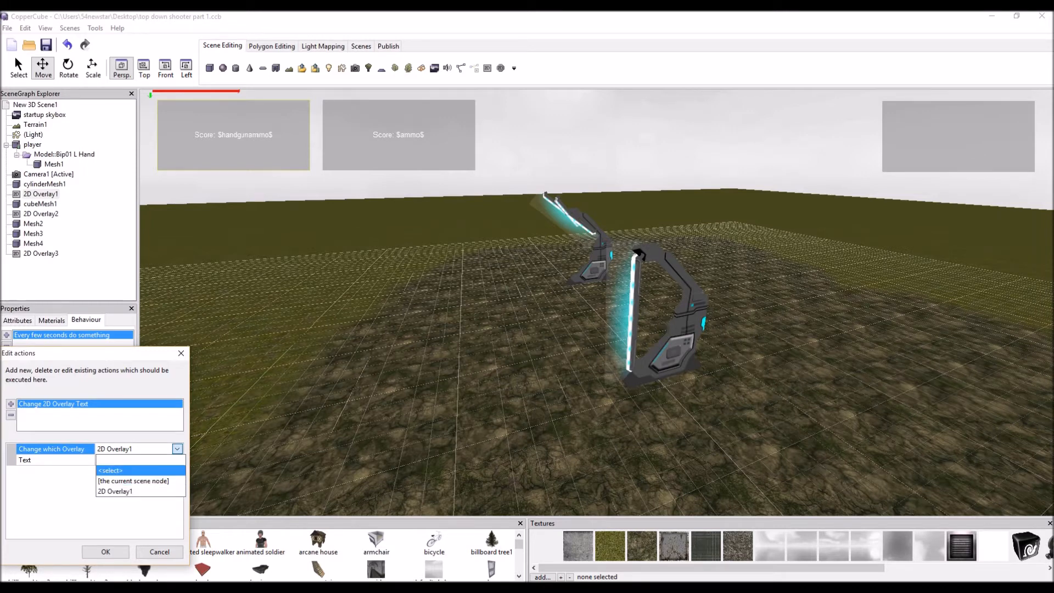
key(Return)
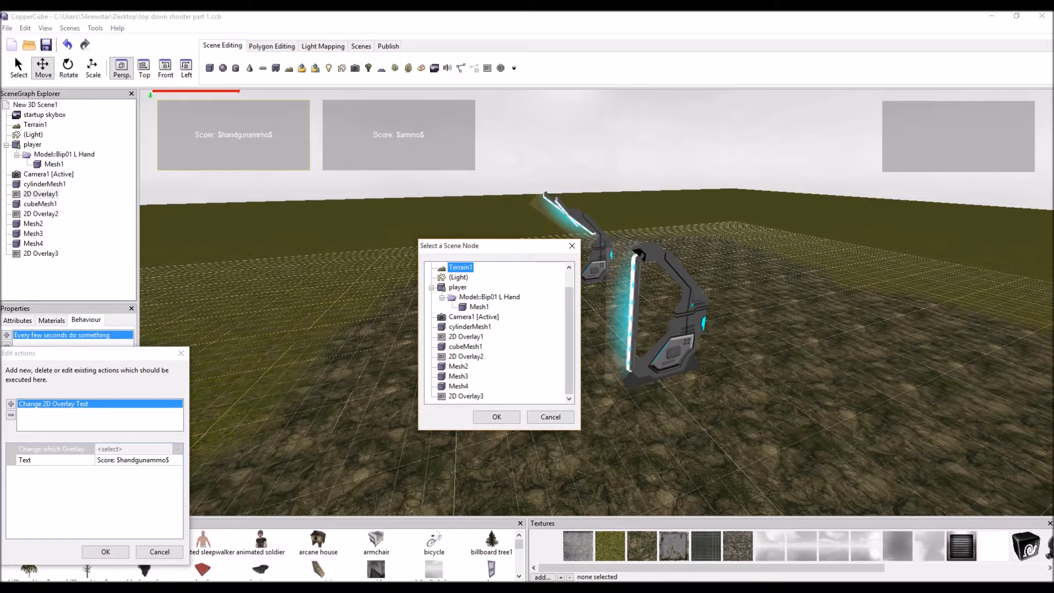
click(551, 418)
Set the Change 2D Overlay Text action to change 2D Overlay1
click(138, 449)
click(176, 449)
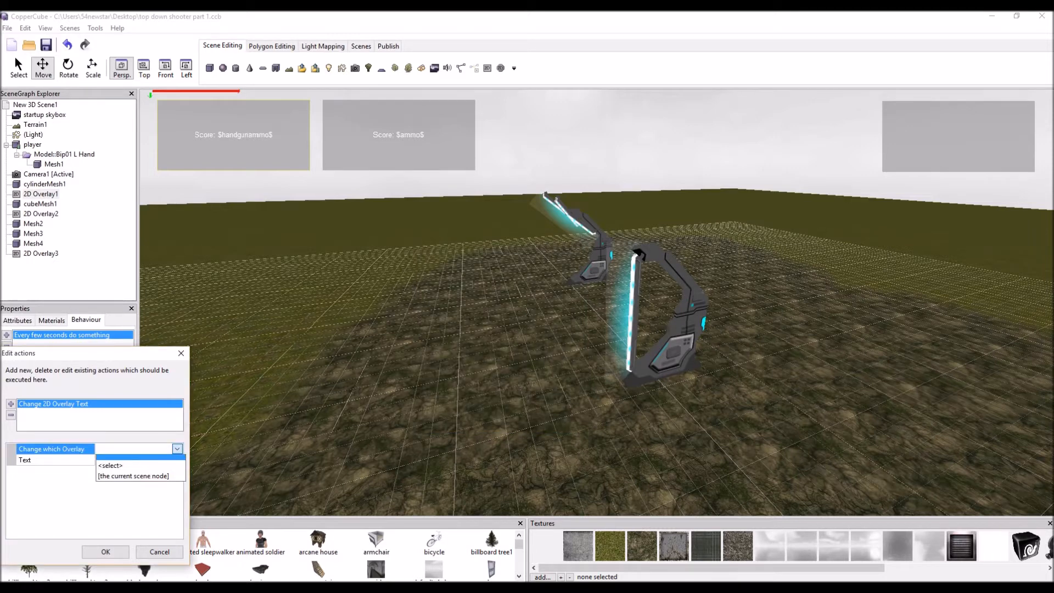
key(Up)
key(Return)
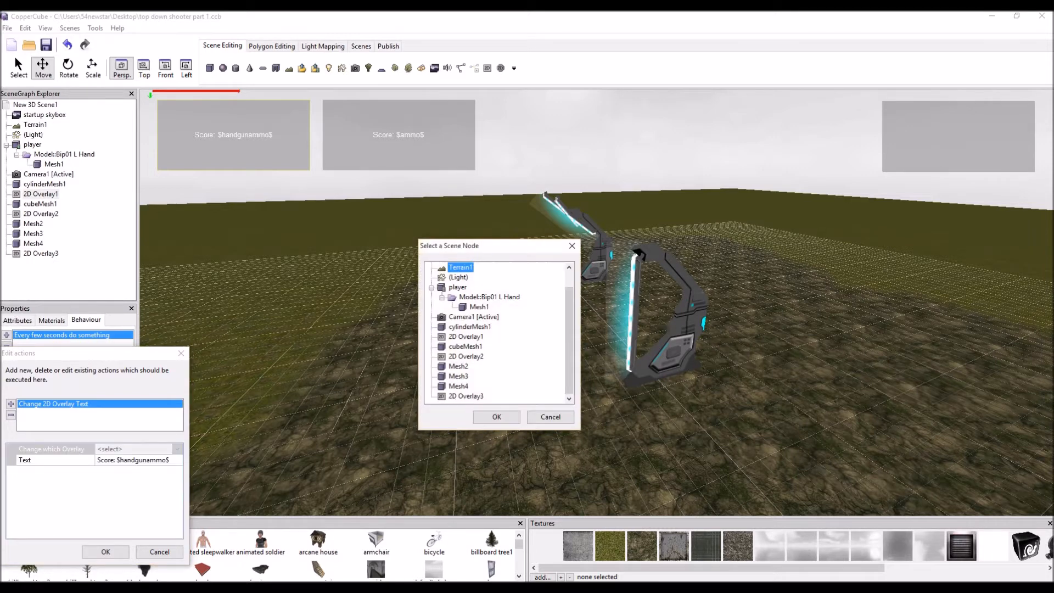
scroll(495, 333, up, 1)
click(466, 357)
click(496, 418)
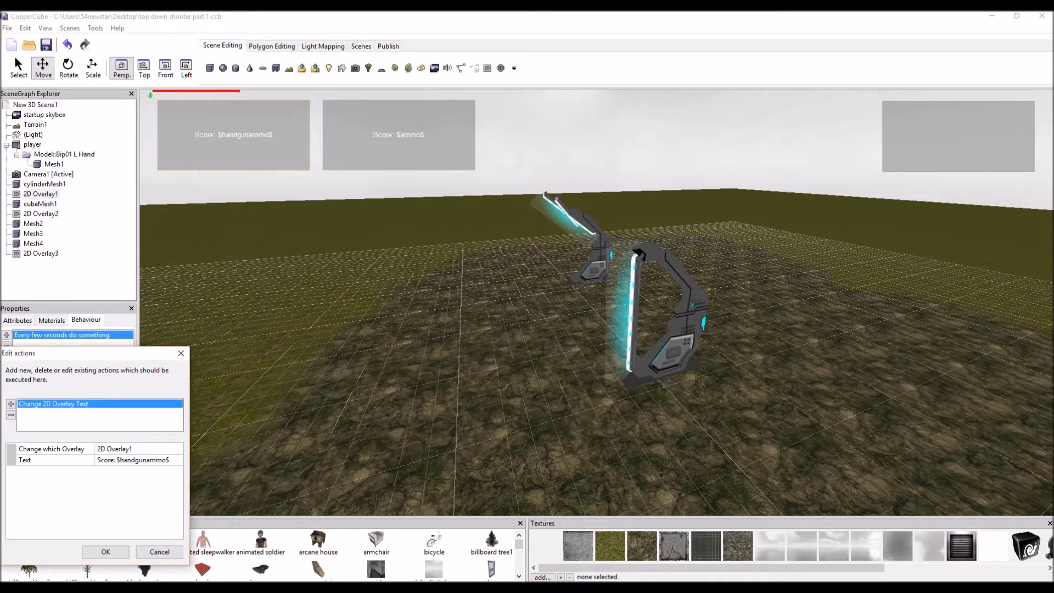
Review the text expression of the handgunammo overlay's action and accept the action settings
click(133, 460)
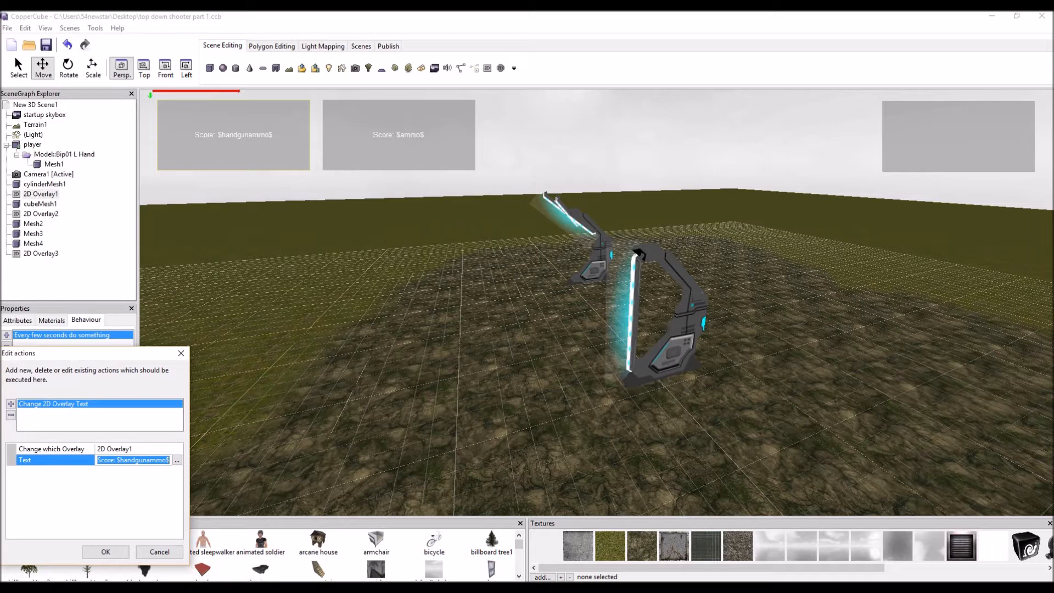
click(115, 459)
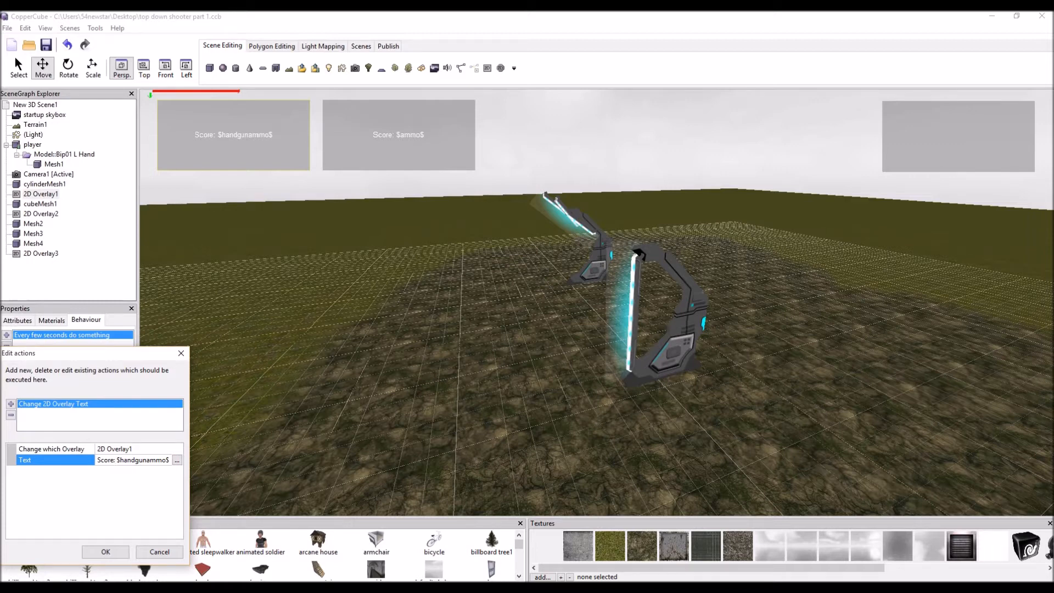
click(105, 552)
Select the ammo score overlay and set the interval of its Every few seconds behaviour to 10 ms
ctrl+click(399, 135)
drag(398, 135, 393, 135)
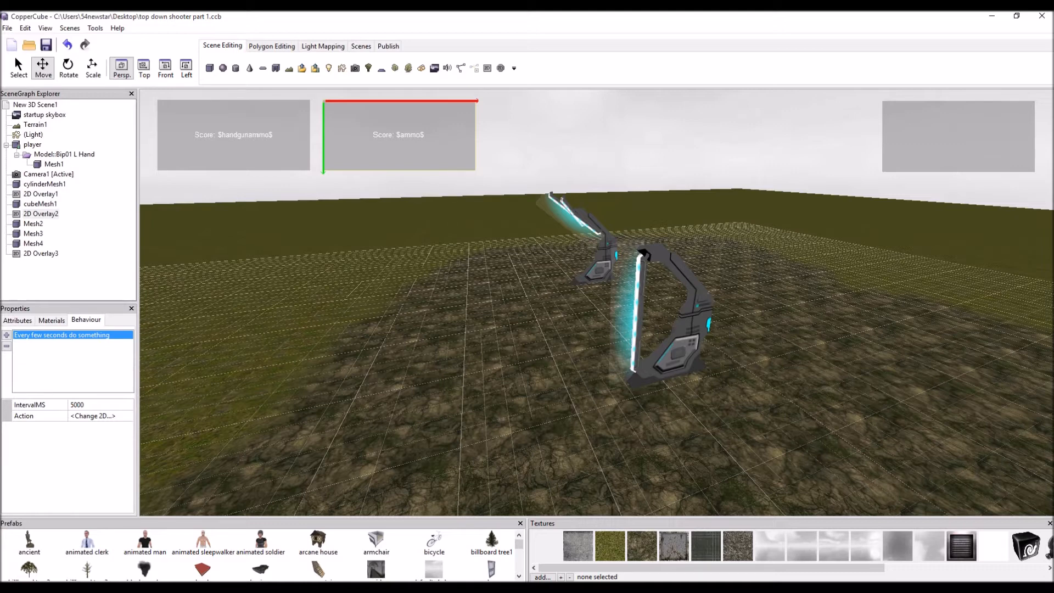
click(88, 405)
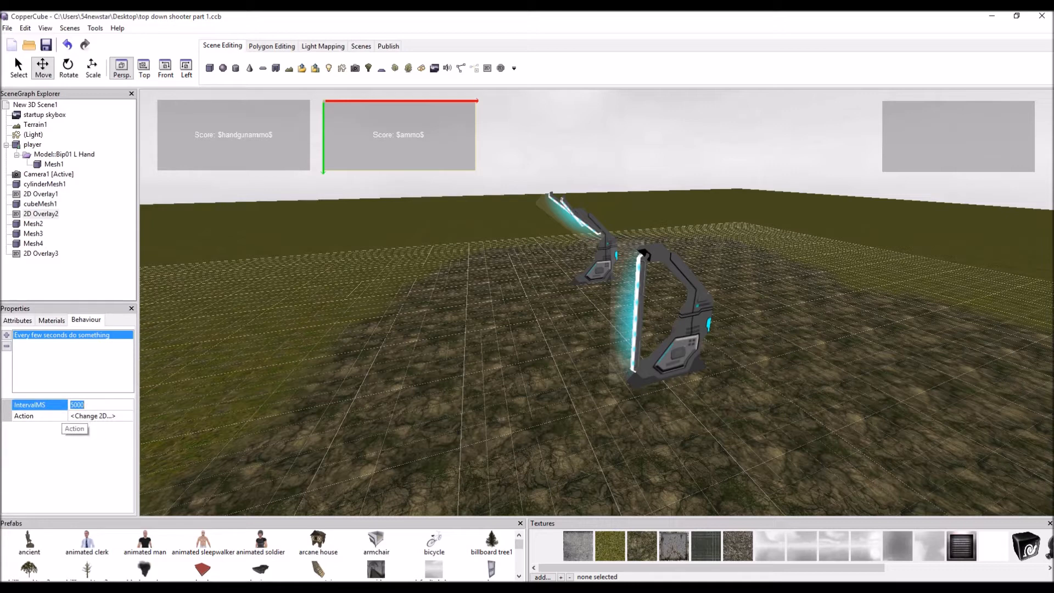
text(10)
key(Return)
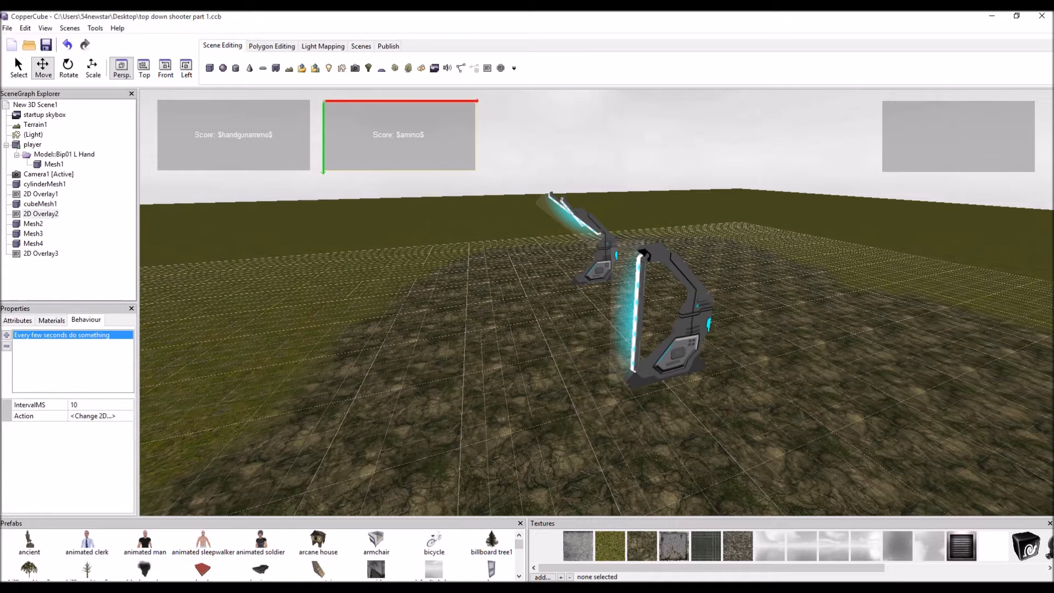
Review the Change 2D Overlay Text action of the ammo score overlay and close the action editor
click(94, 416)
click(127, 416)
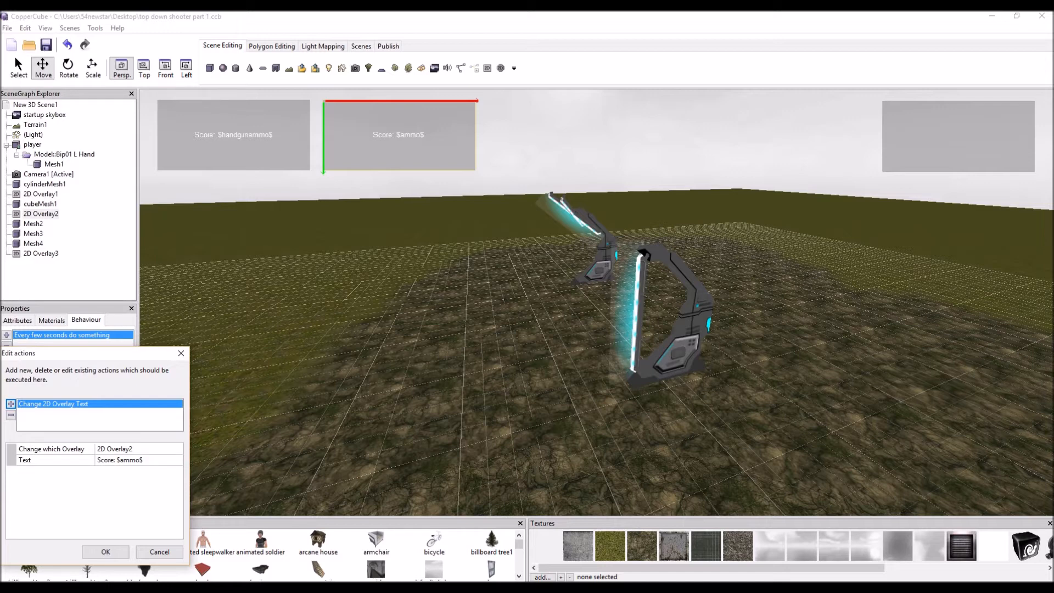
key(Return)
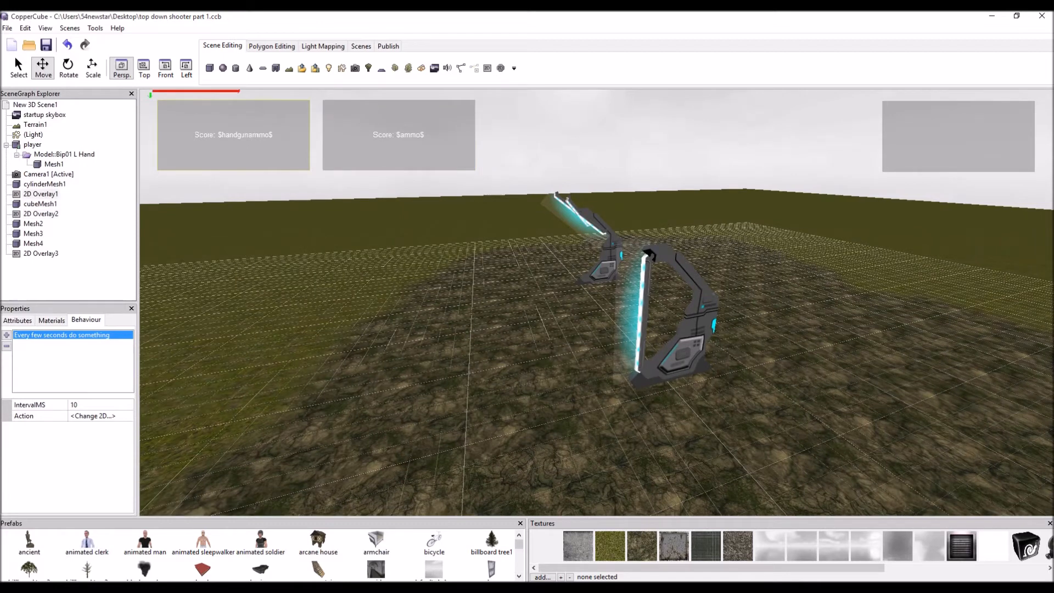
Select the New 3D Scene1 root node and review the animation action of its second key-press behaviour
click(35, 104)
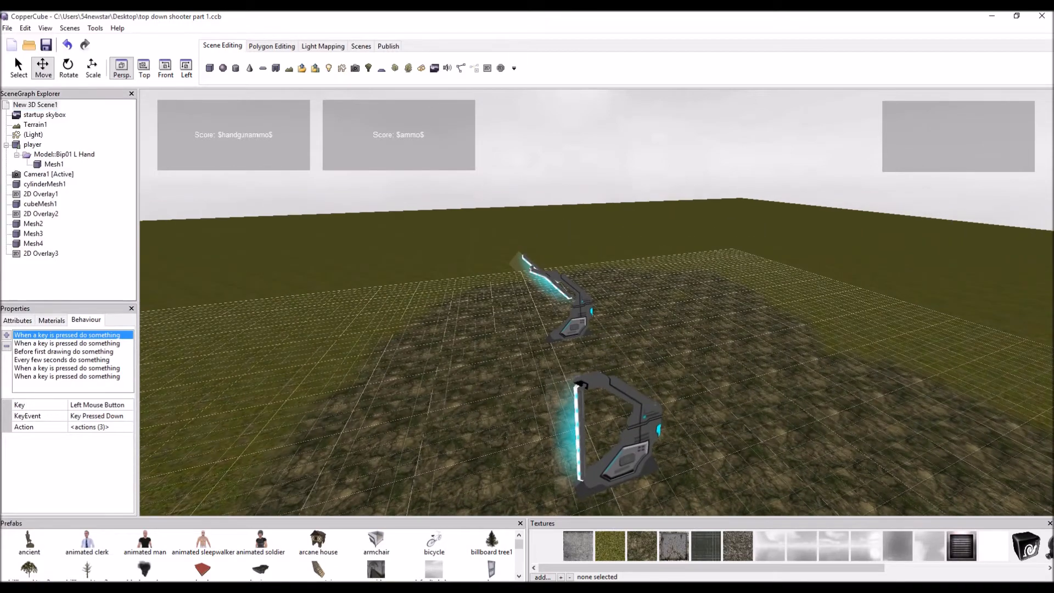
mouse_move(596, 302)
right_down()
mouse_move(596, 192)
mouse_move(596, 303)
mouse_move(596, 192)
mouse_move(596, 303)
mouse_move(585, 302)
right_up()
click(35, 105)
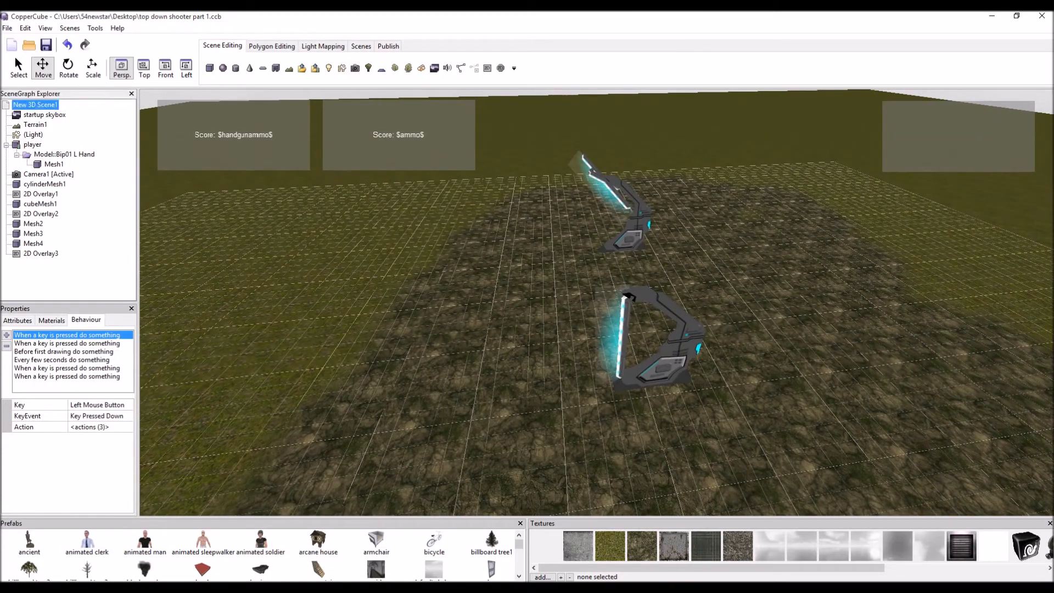
click(66, 343)
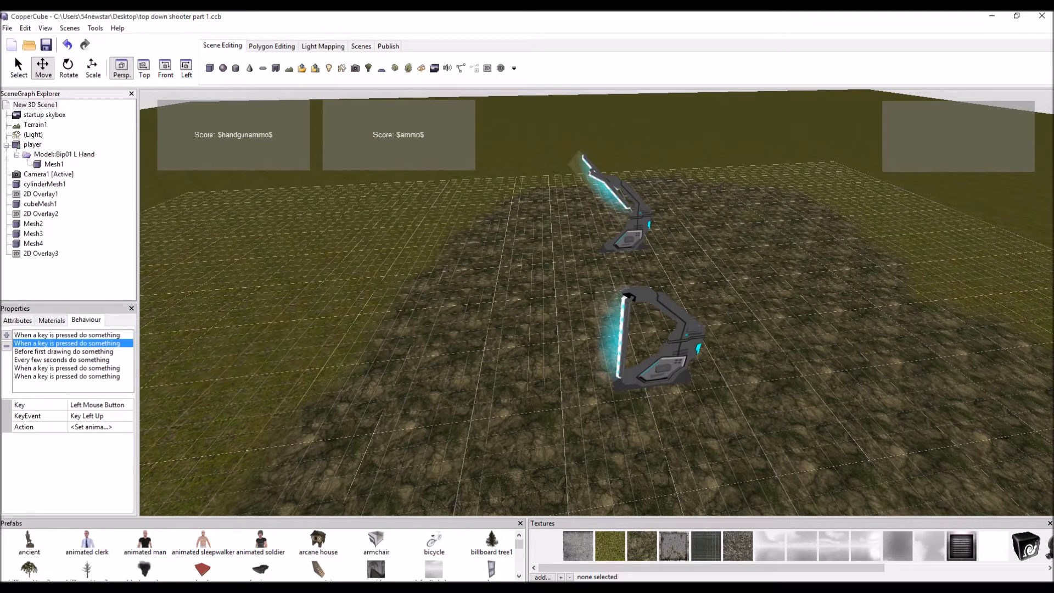
click(91, 427)
click(127, 426)
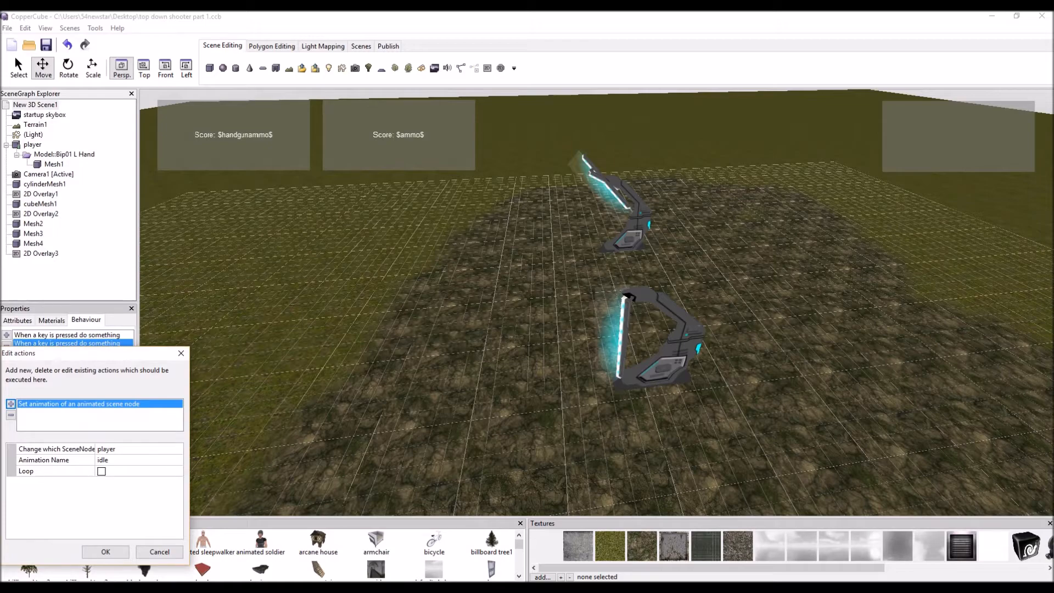
click(181, 353)
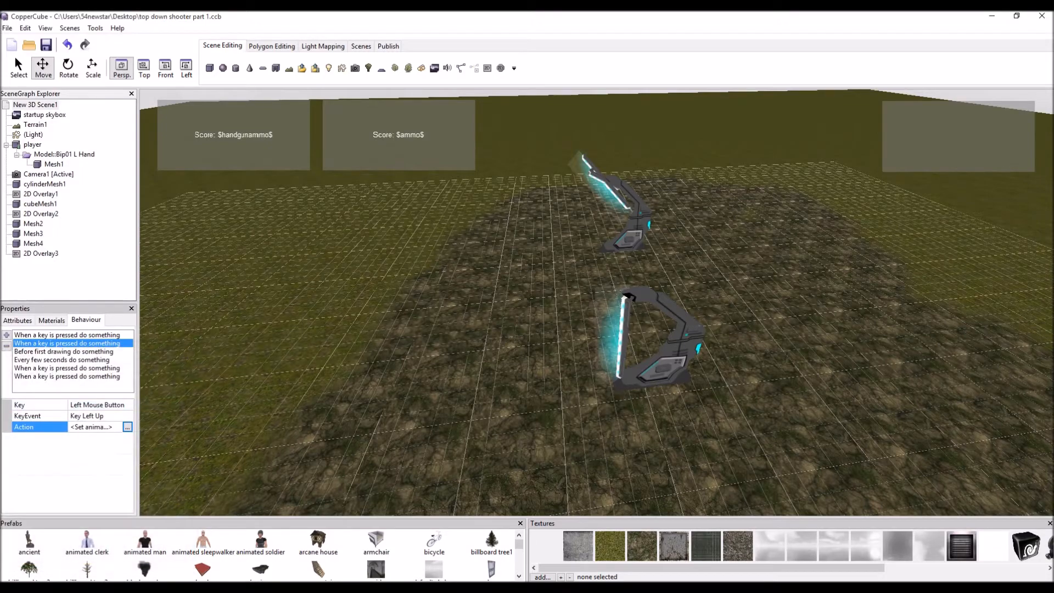
Review the scene's Before first drawing do something behaviour, where it is added, and its Set or Change a Variable action for handgunammo
drag(571, 286, 527, 296)
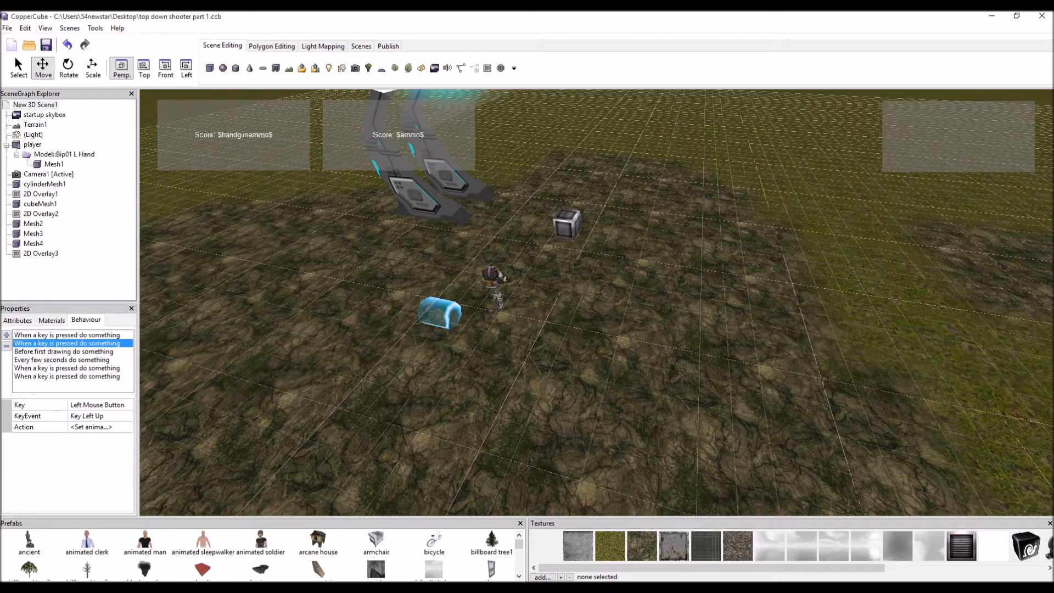
click(65, 351)
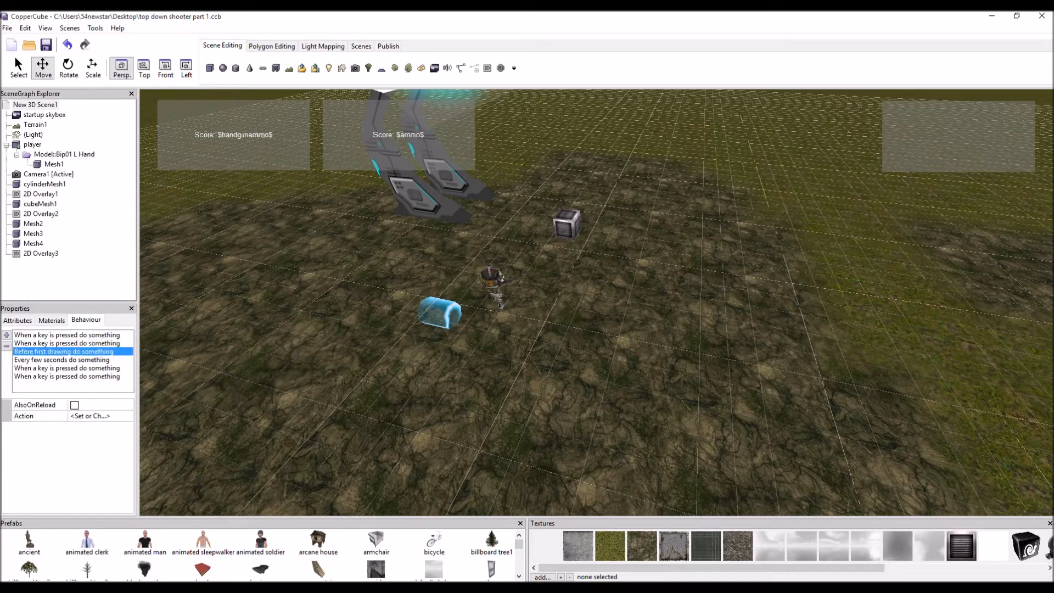
click(7, 335)
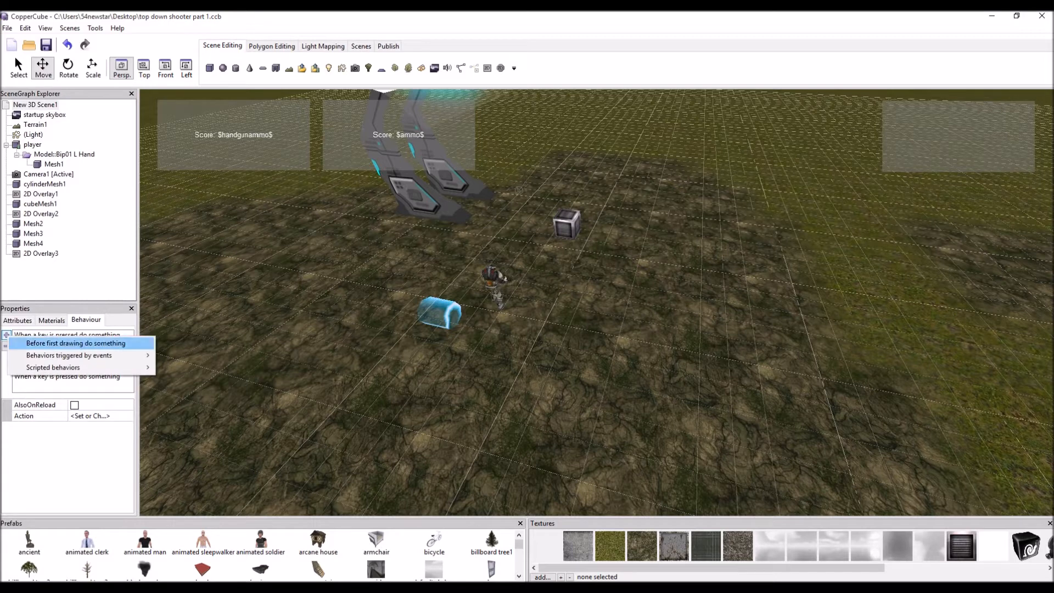
click(75, 343)
click(91, 415)
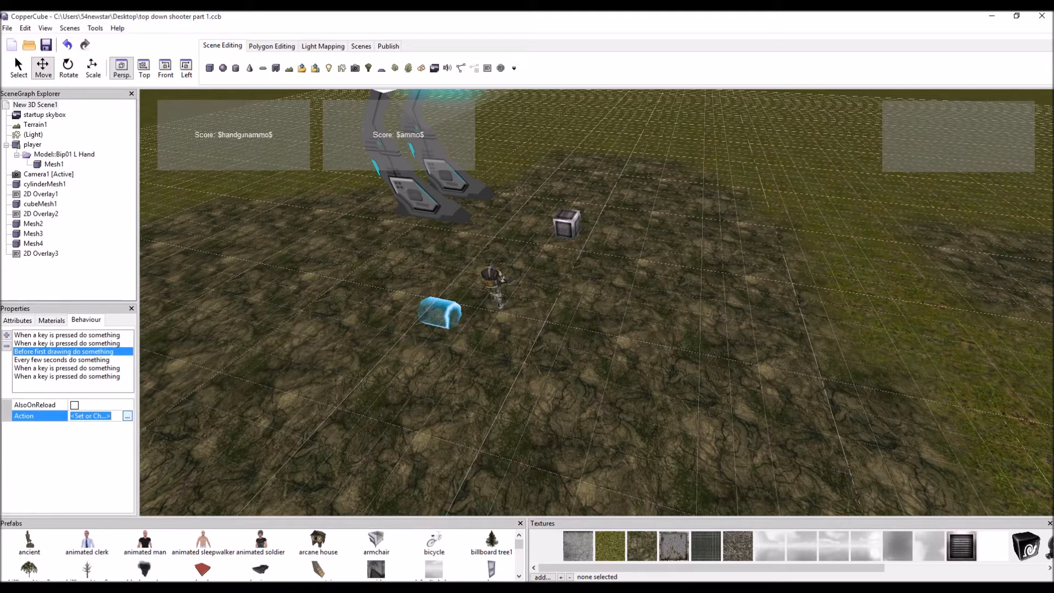
click(127, 416)
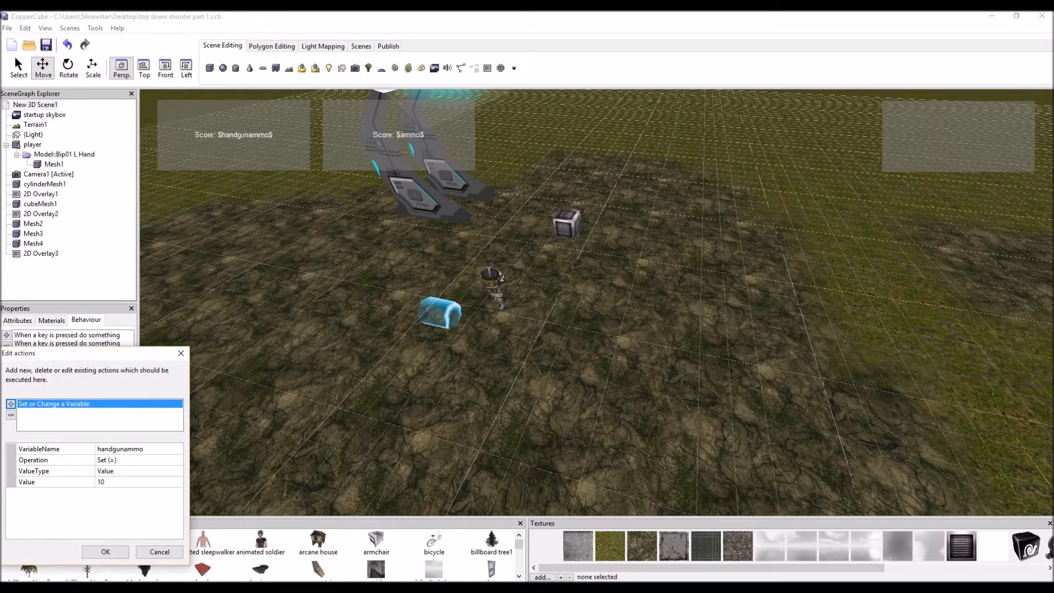
drag(82, 353, 300, 244)
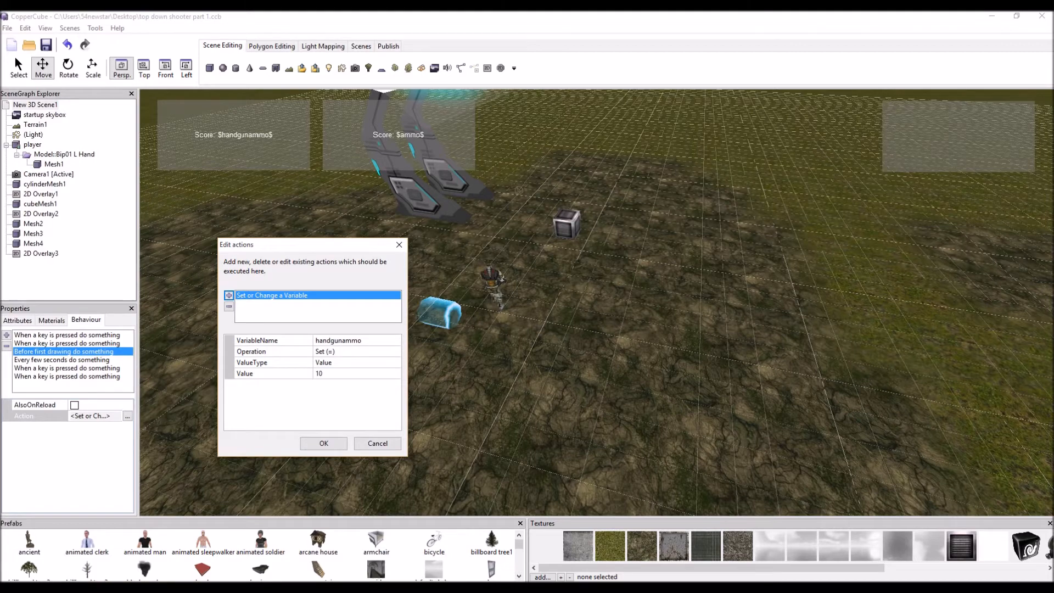
click(323, 443)
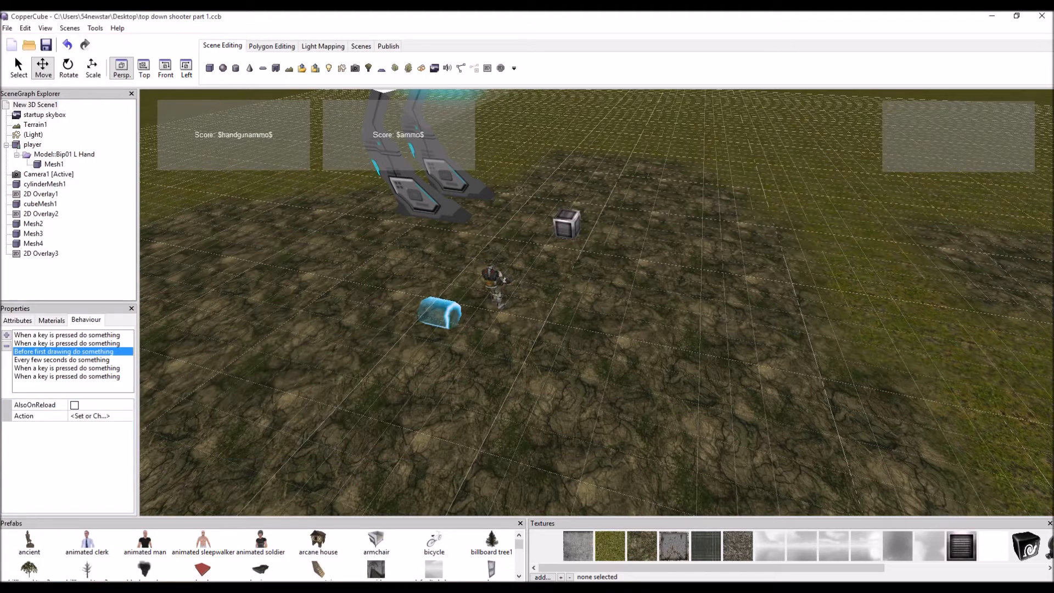
Review the scene's Every few seconds behaviour, its handgunammo condition and the variable and hide actions that the condition runs
click(61, 359)
click(90, 416)
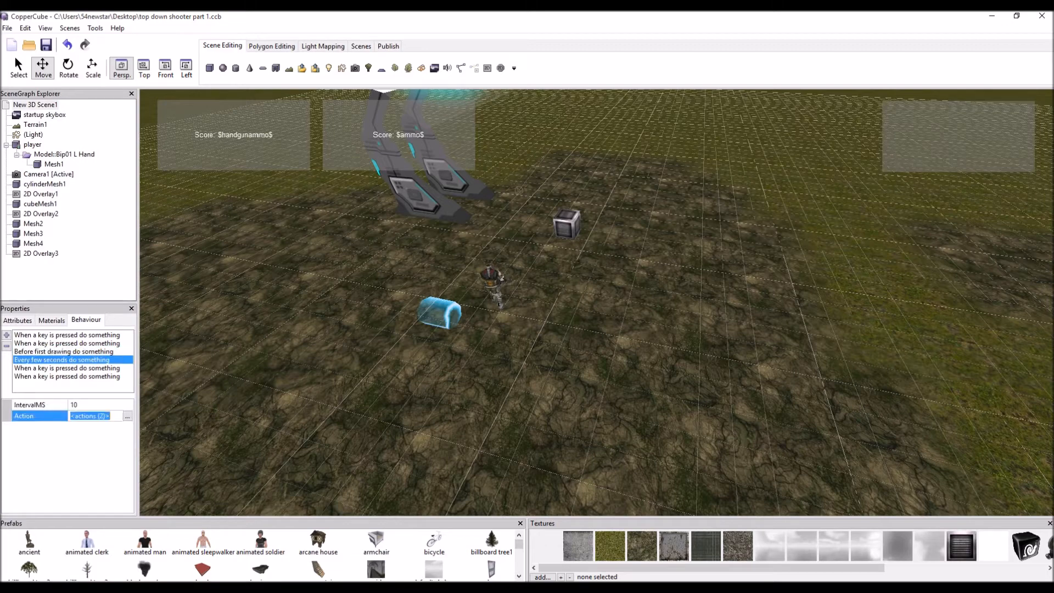
click(127, 416)
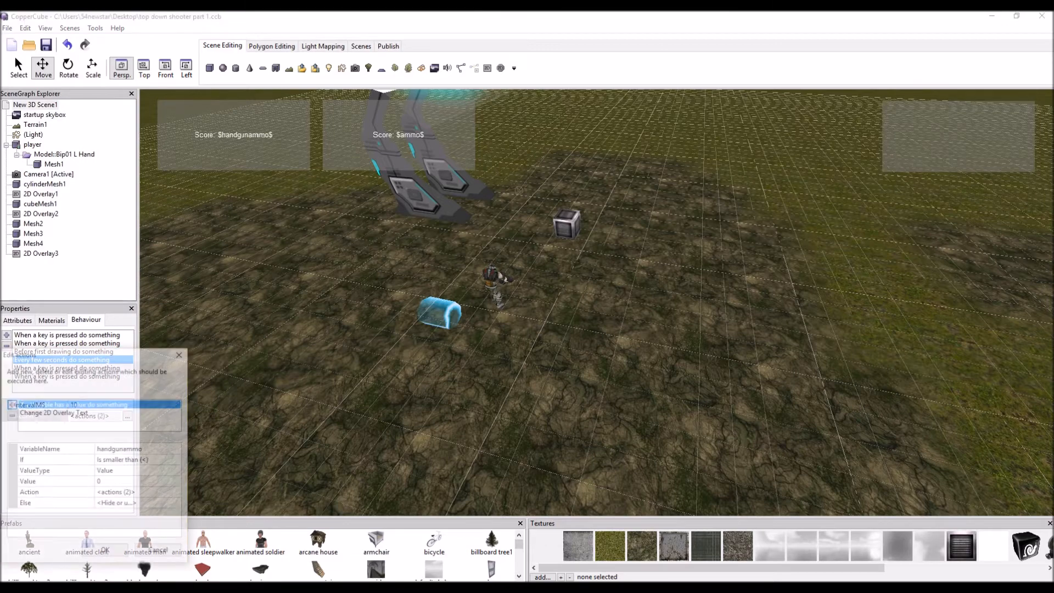
drag(104, 353, 207, 264)
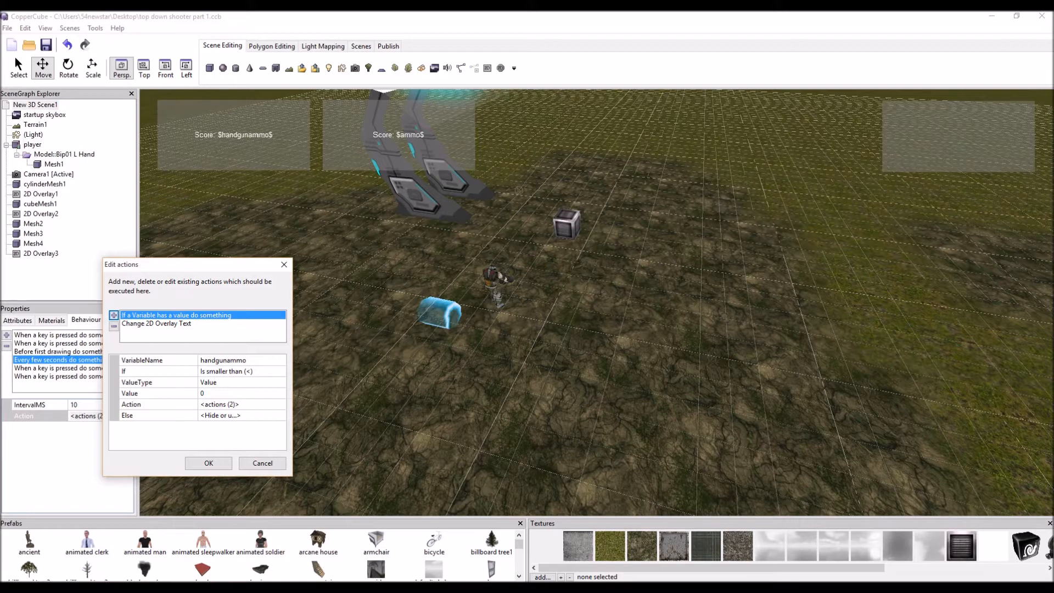
click(231, 404)
click(279, 404)
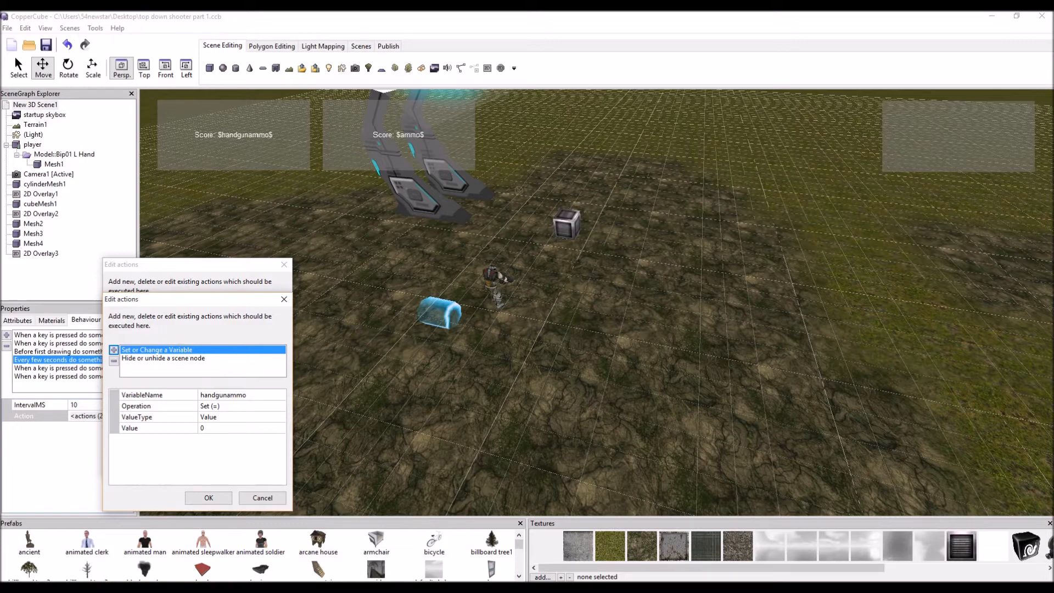
click(163, 358)
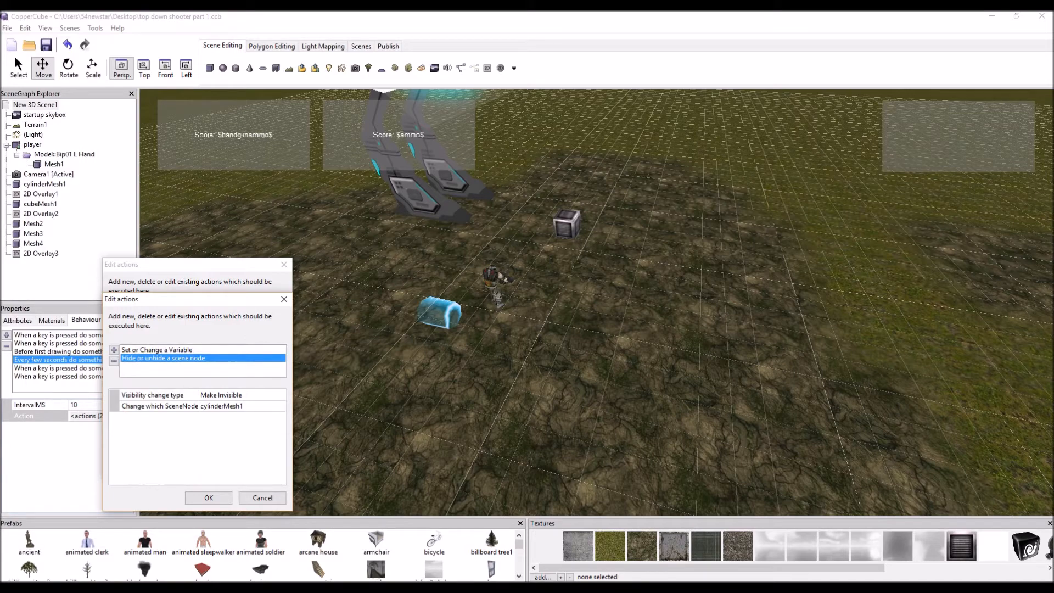
click(241, 406)
click(280, 406)
click(225, 447)
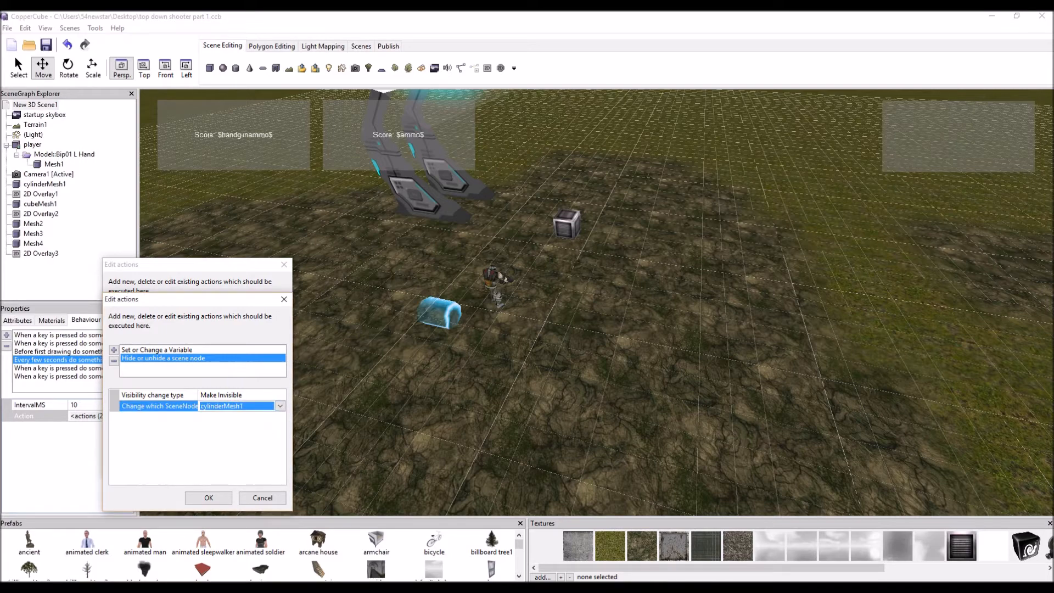
click(209, 498)
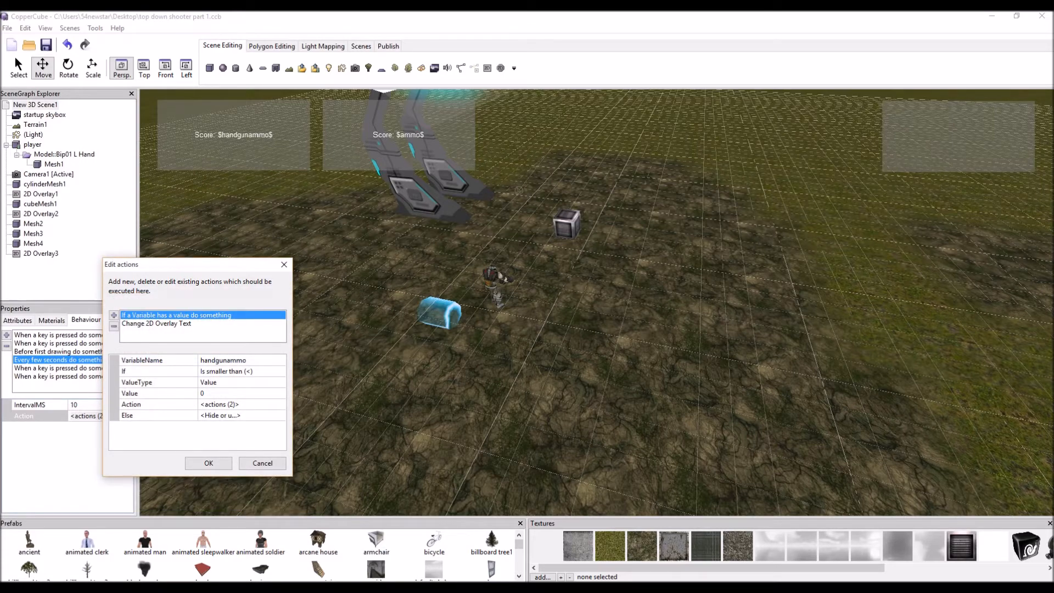
Review the Else action of the handgunammo condition and close the action editor
click(220, 415)
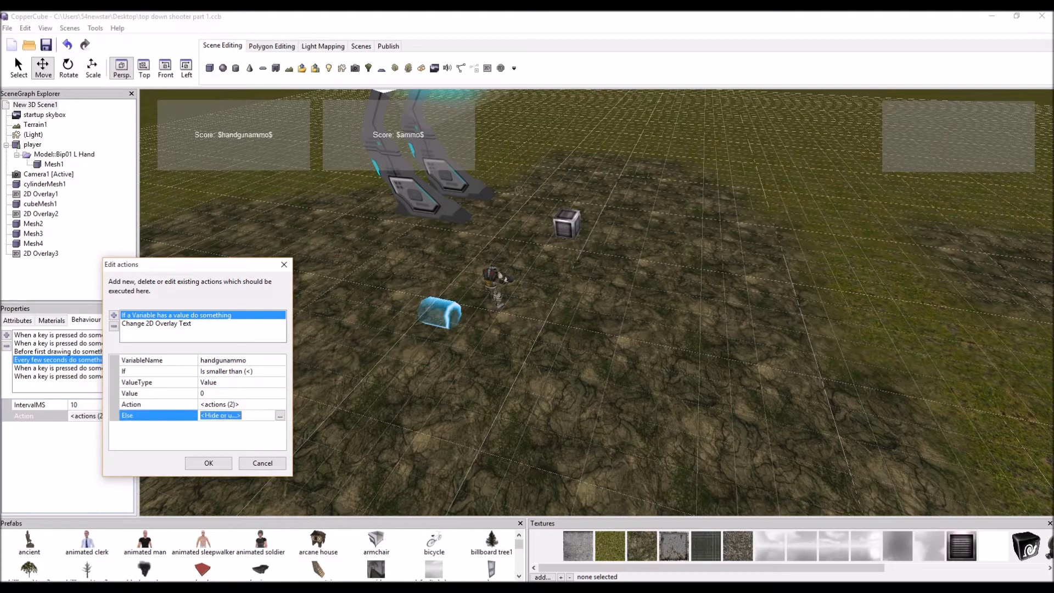
click(280, 416)
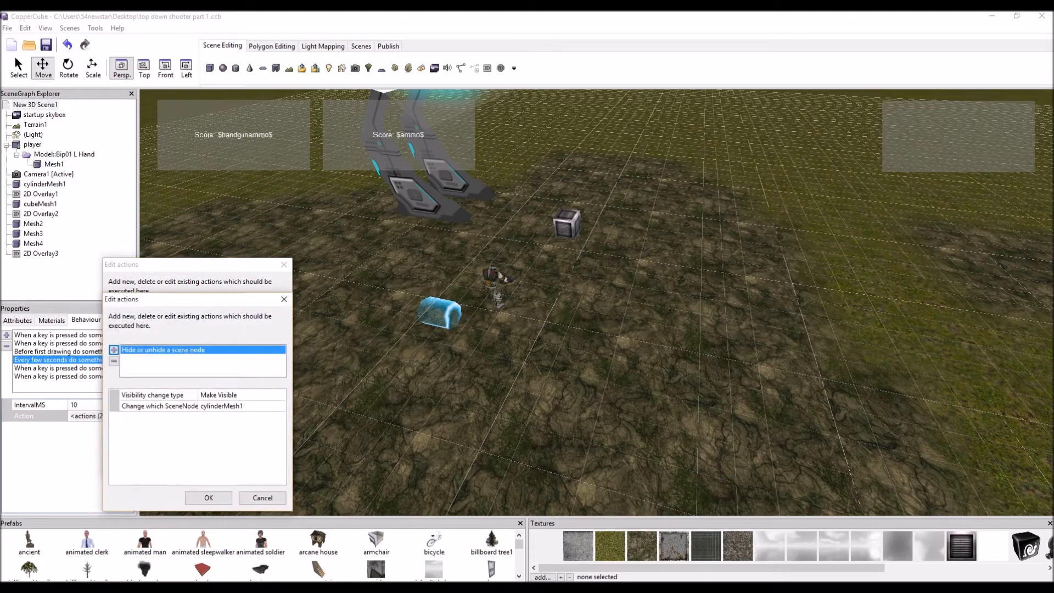
click(209, 497)
click(209, 462)
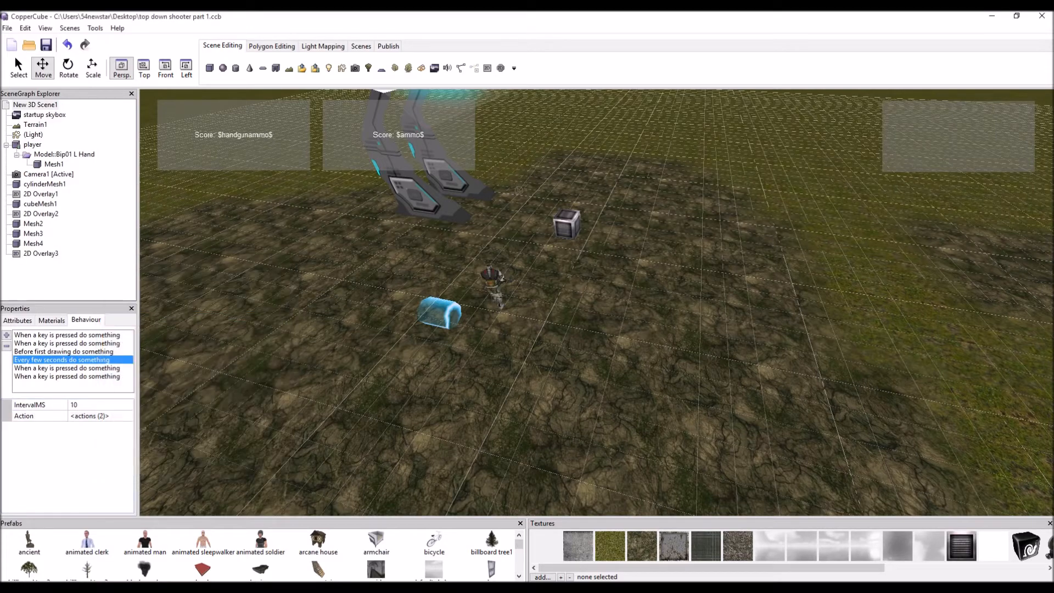
Review the key and key event of the scene's R Key Pressed Down behaviour and open its action list
click(66, 368)
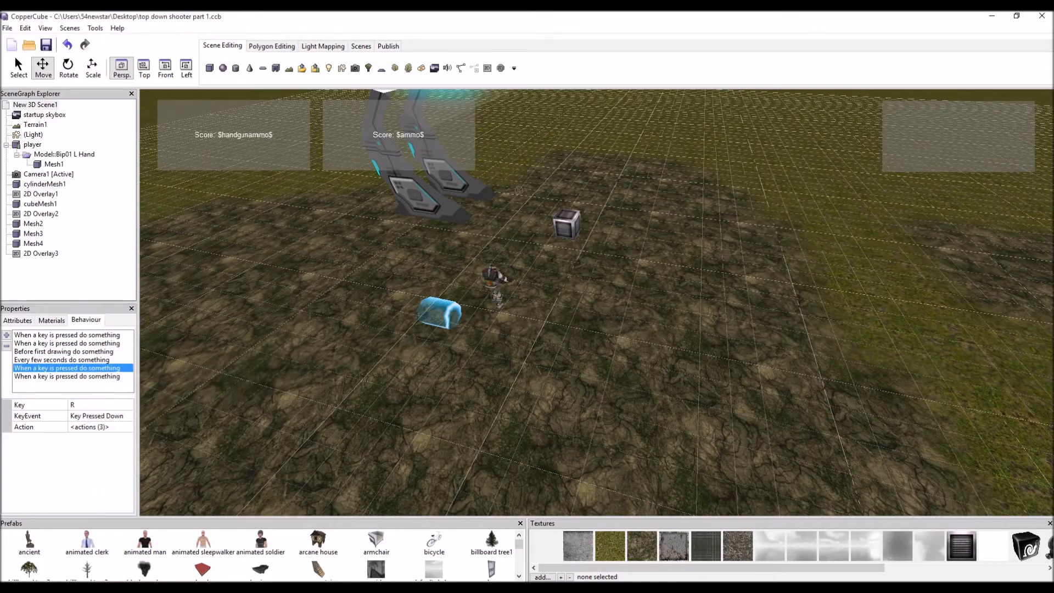
click(33, 405)
click(33, 416)
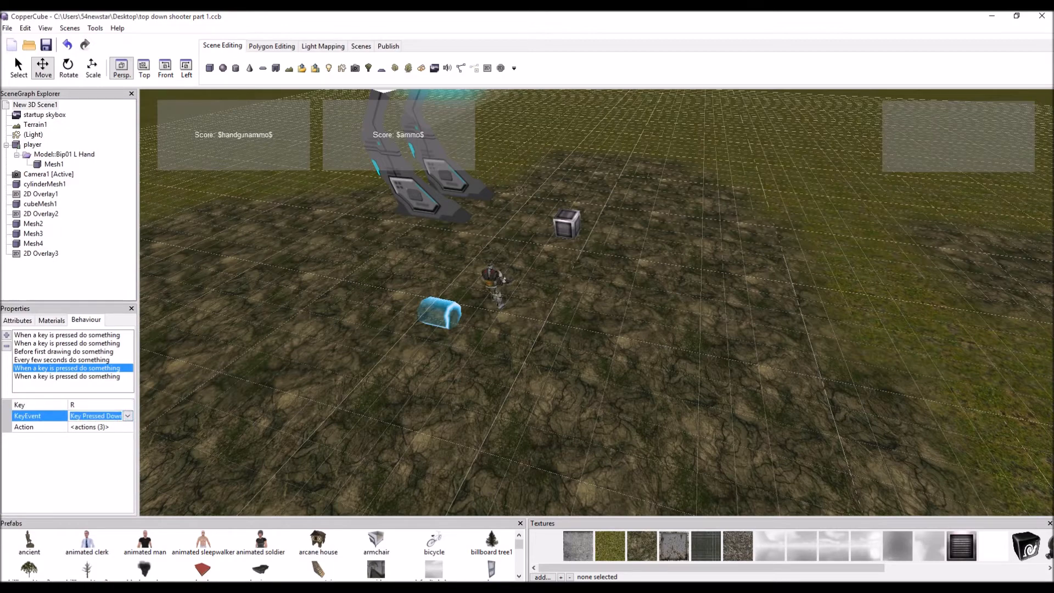
click(127, 415)
click(96, 427)
click(33, 426)
click(130, 426)
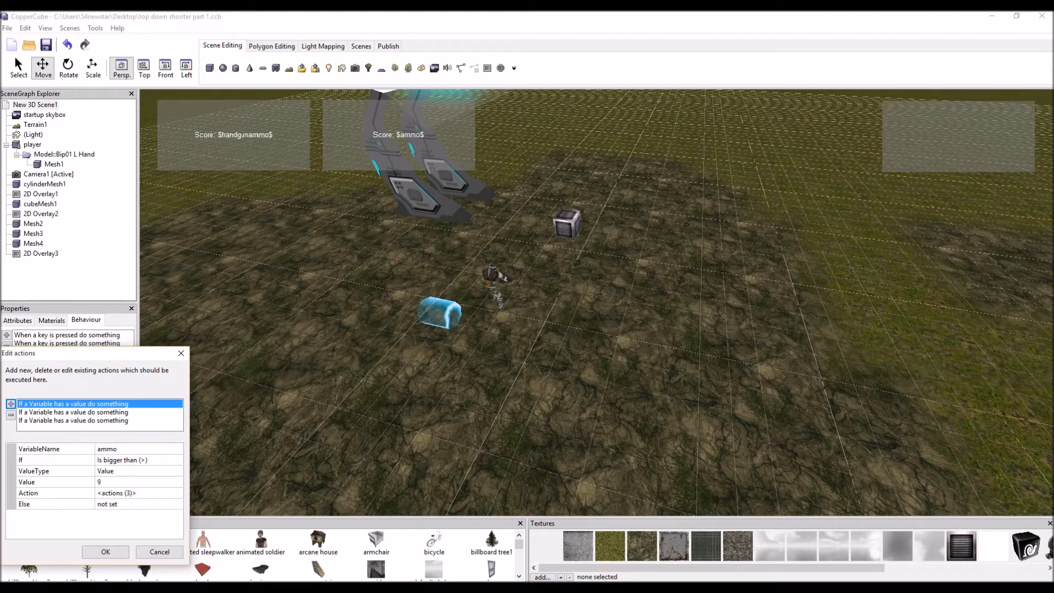
Review the two variable changes and the player animation action run by the first ammo condition of the reload behaviour
click(177, 493)
click(177, 493)
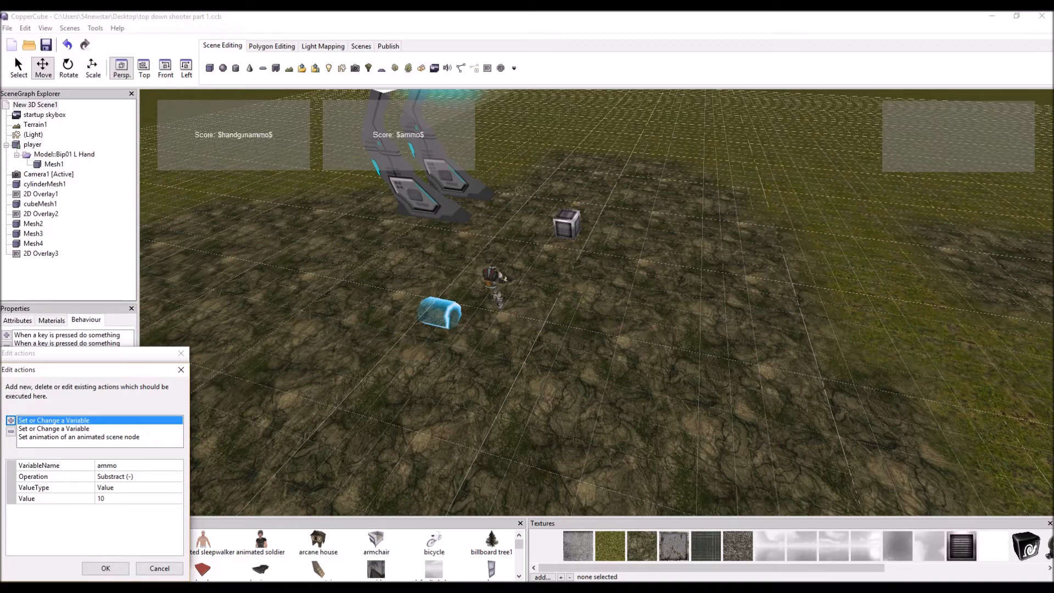
click(53, 428)
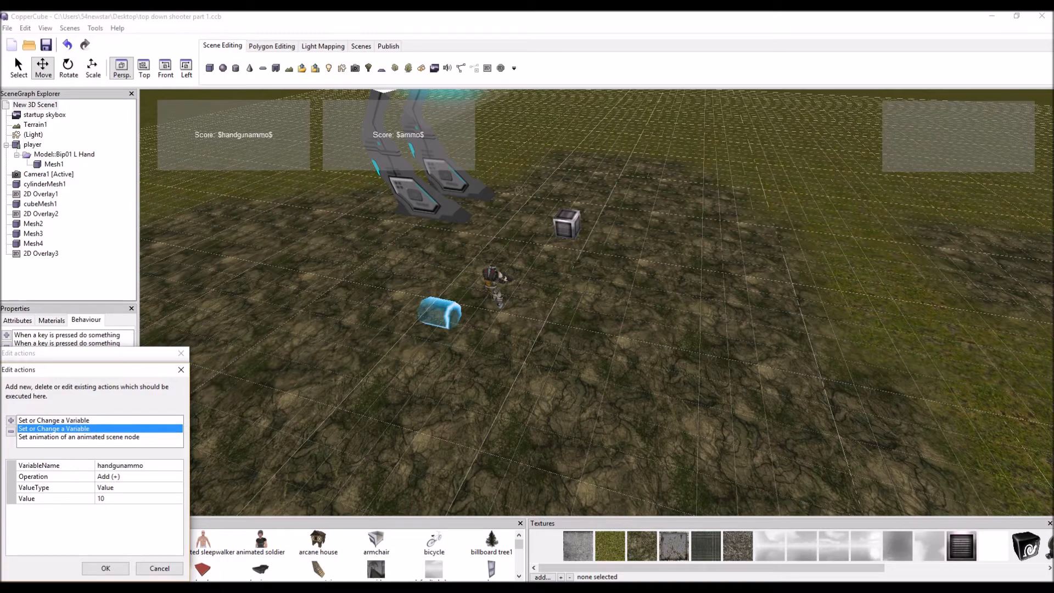
click(80, 437)
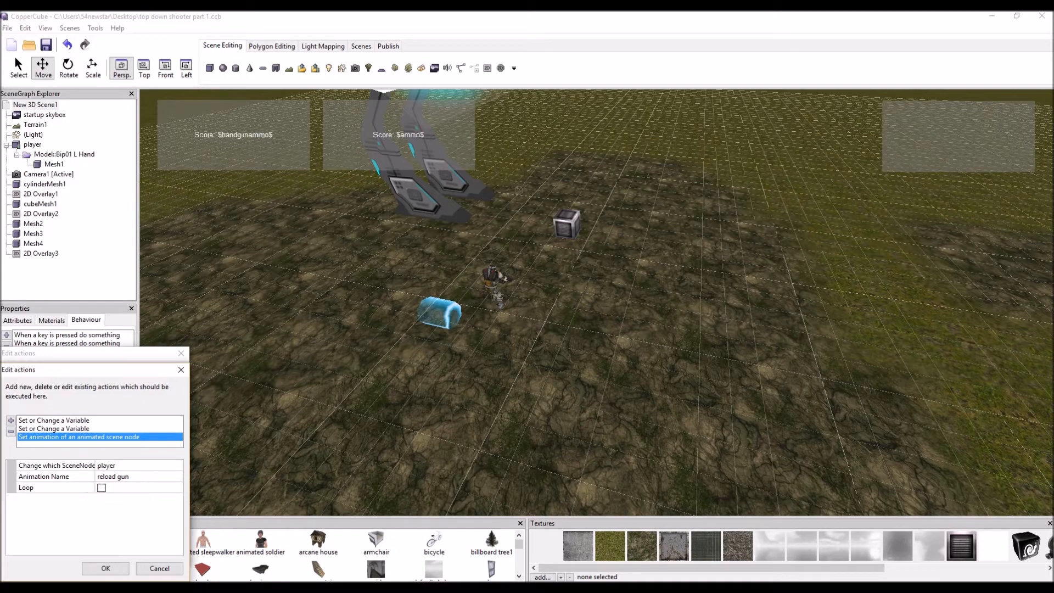
click(105, 568)
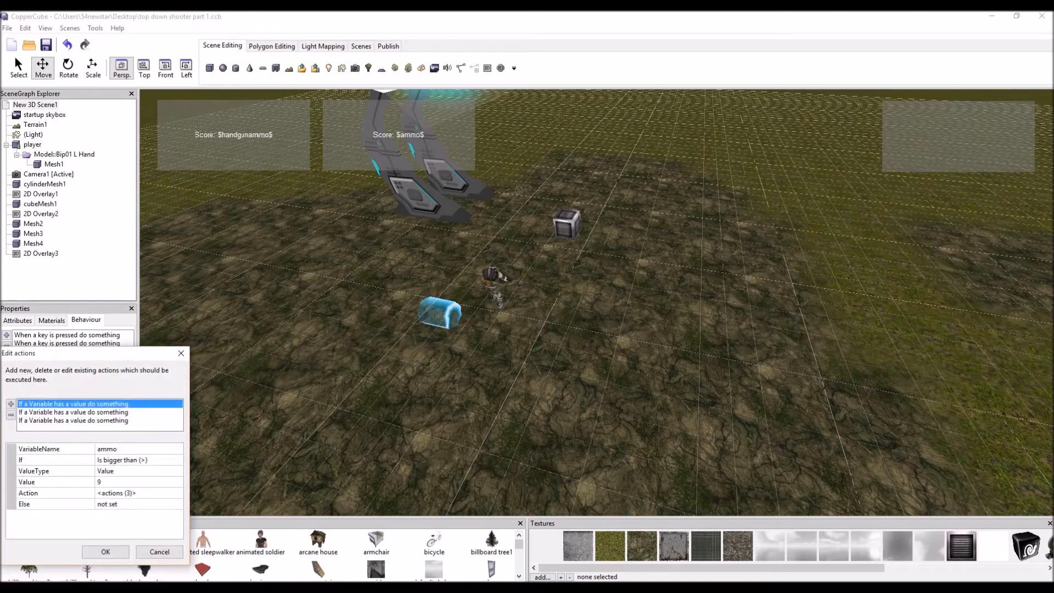
Compare the reload behaviour's first two conditions and review the Set or Change a Variable action of the handgunammo condition
click(73, 411)
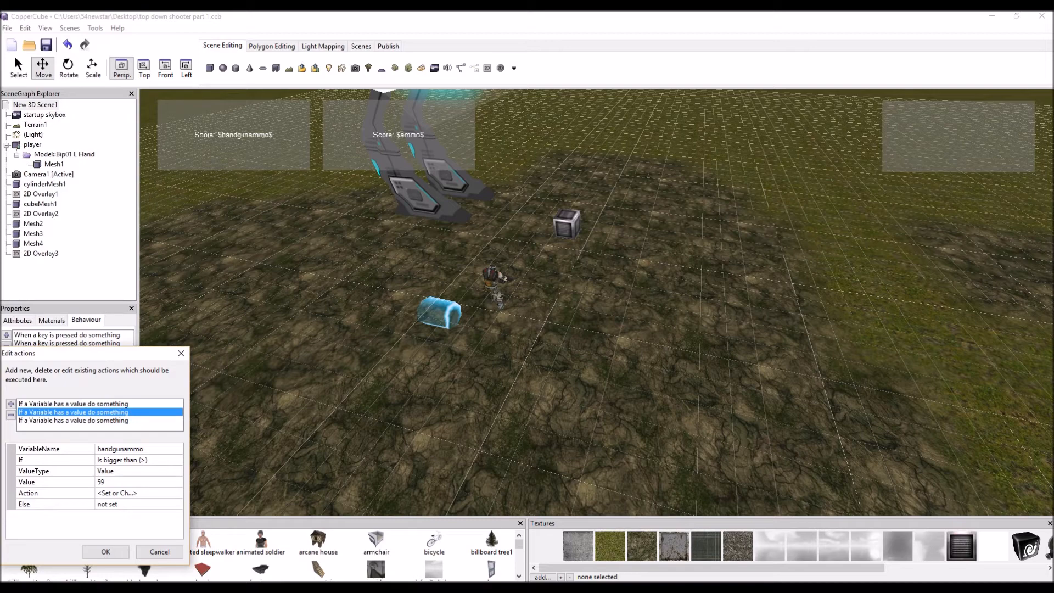
click(73, 404)
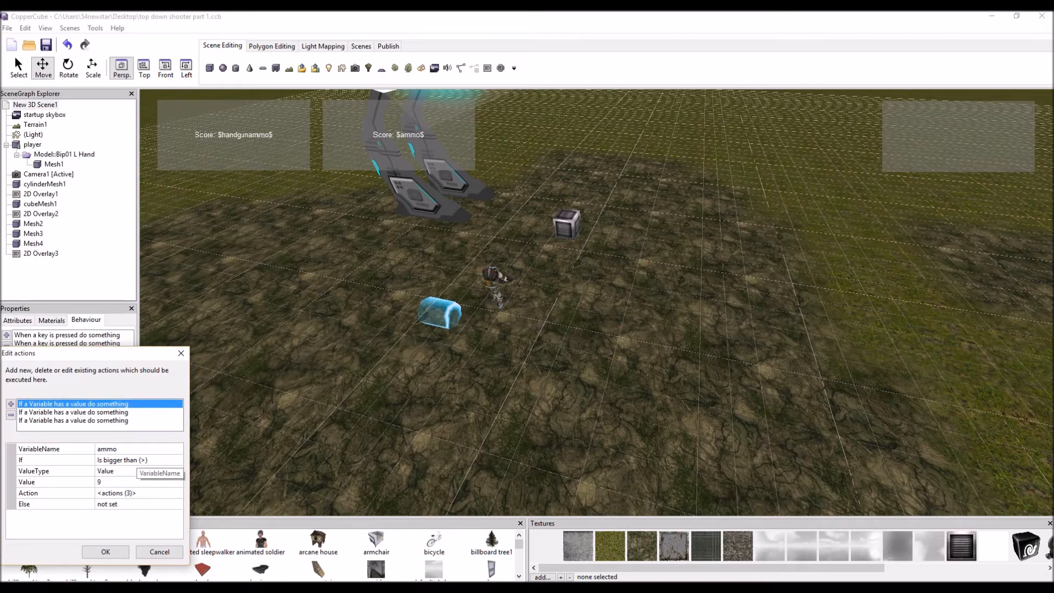
click(73, 412)
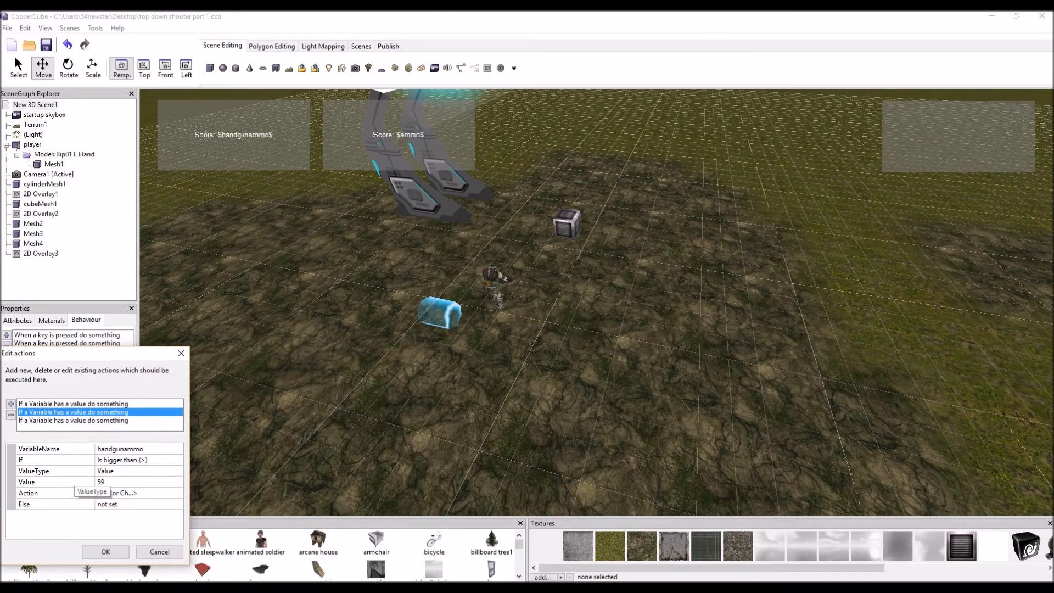
click(117, 493)
click(177, 493)
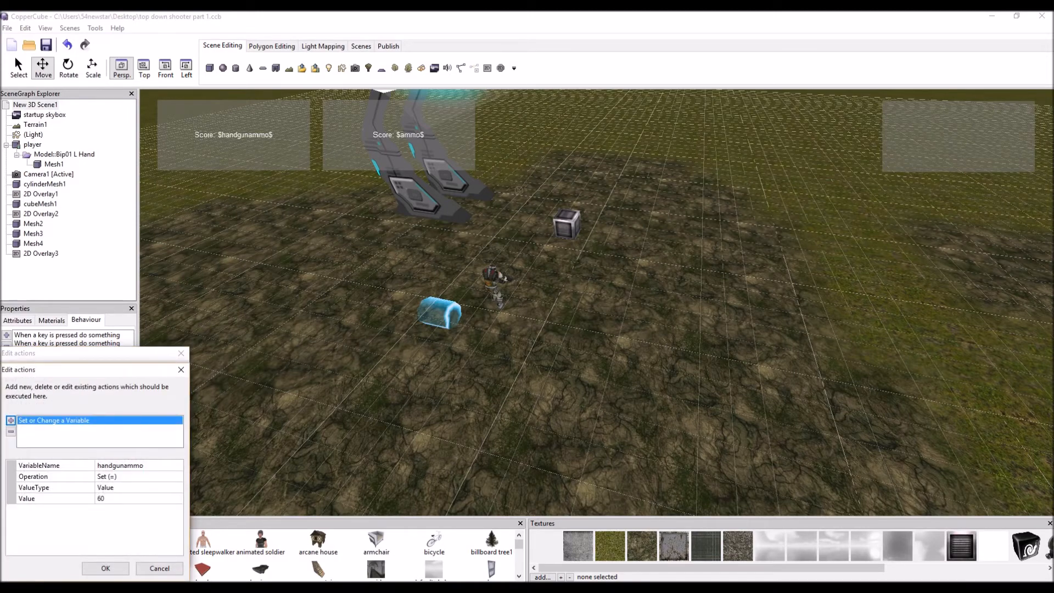
click(106, 568)
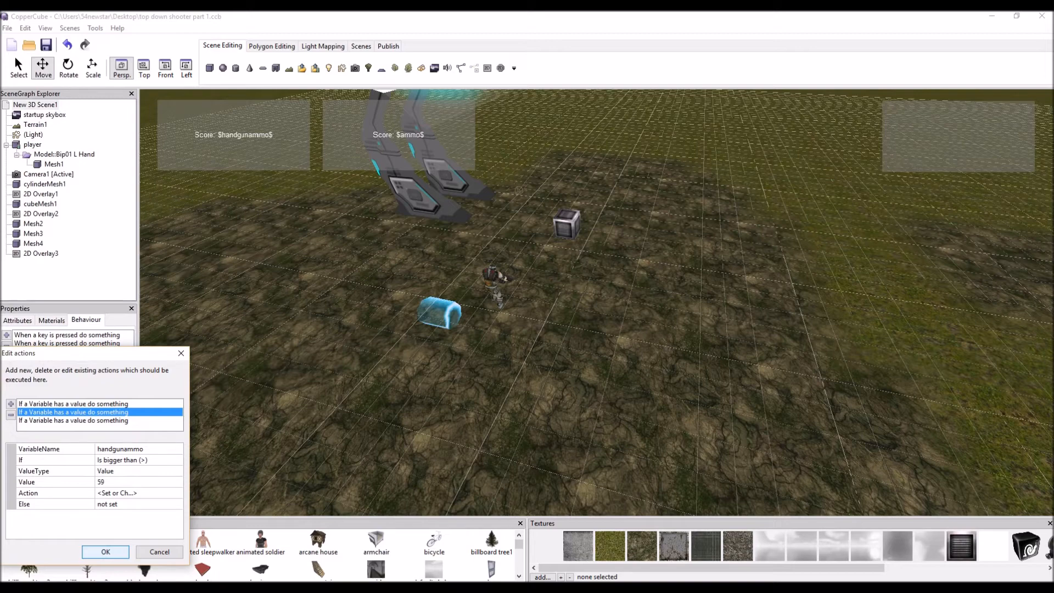
Review the reload behaviour's third condition, on low ammo, with its Set or Change a Variable action, and close the action editor
click(74, 420)
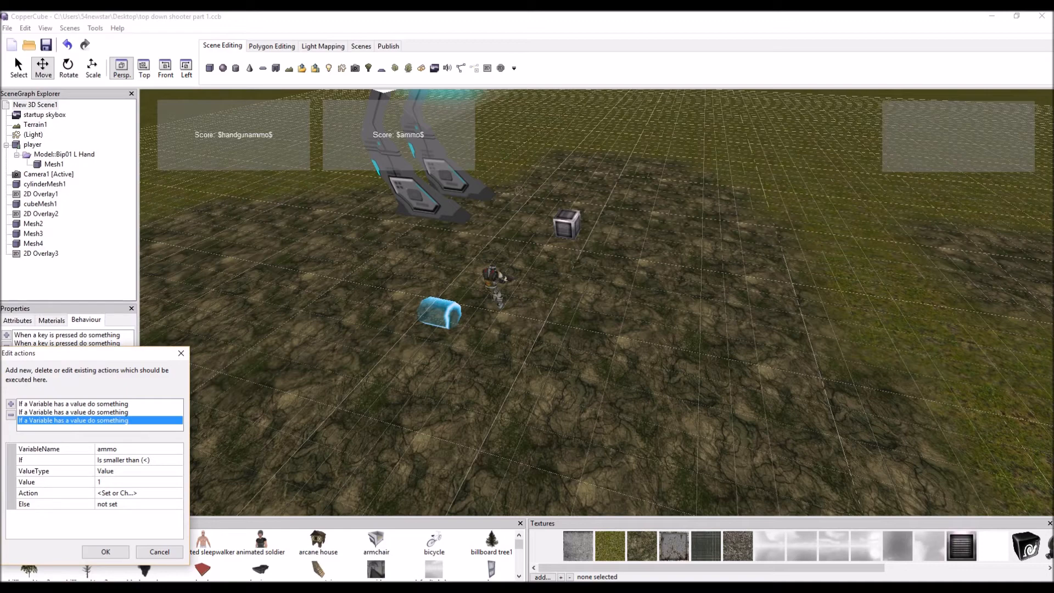
click(118, 493)
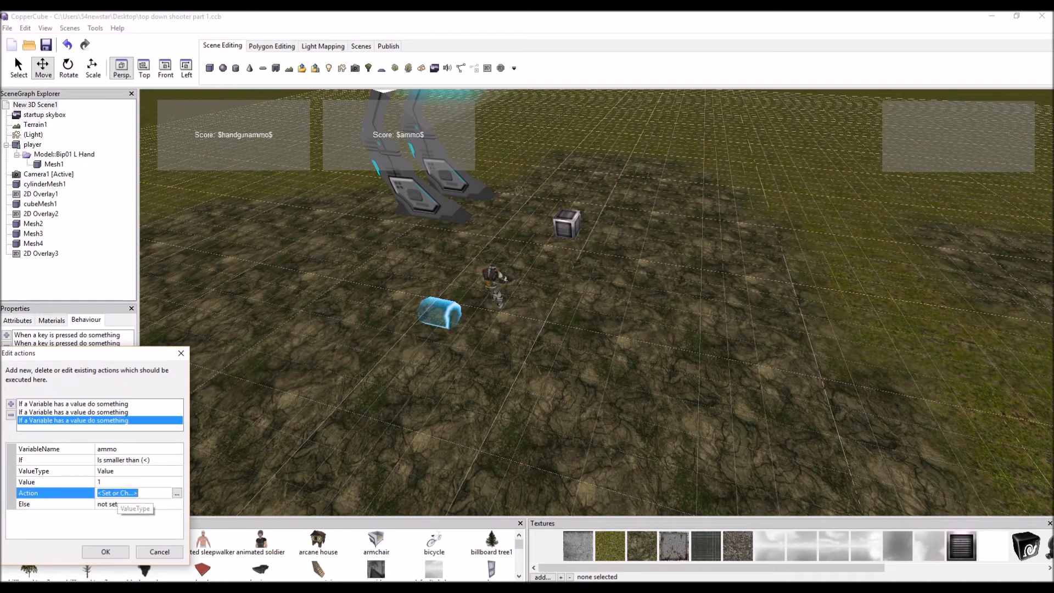
click(177, 493)
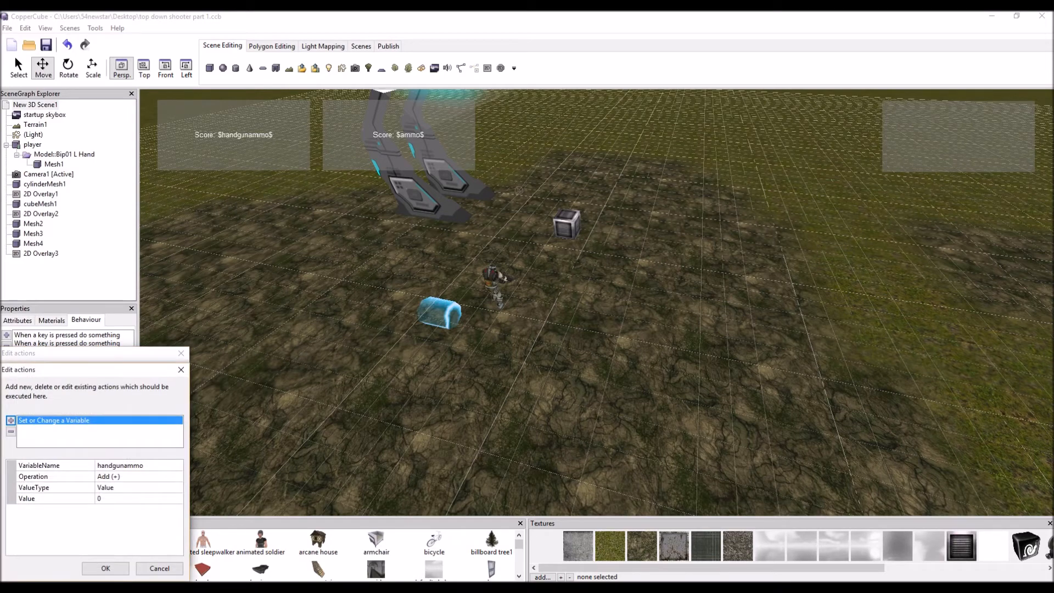
click(105, 569)
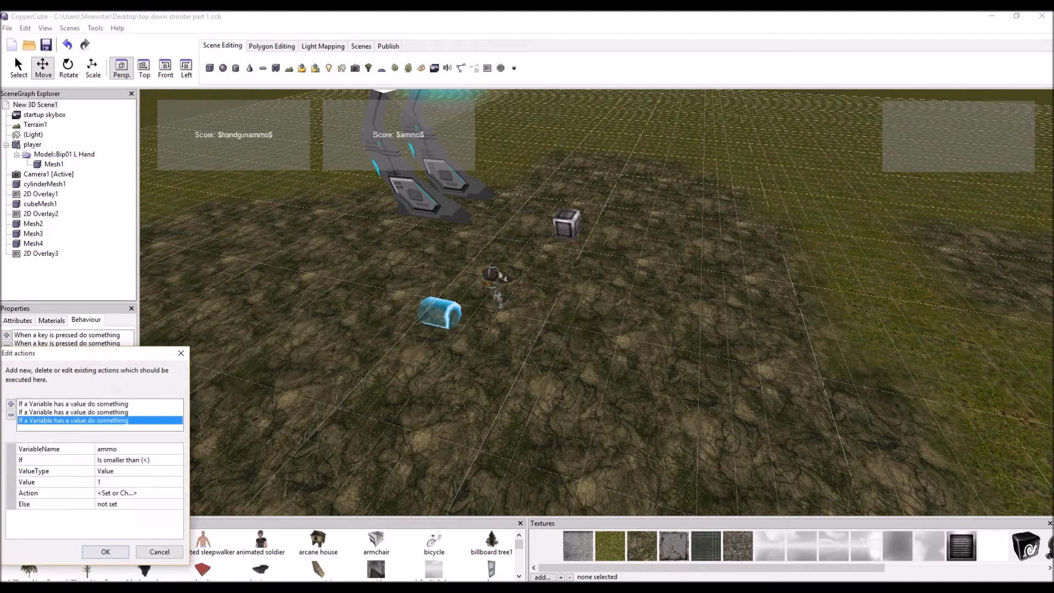
click(106, 552)
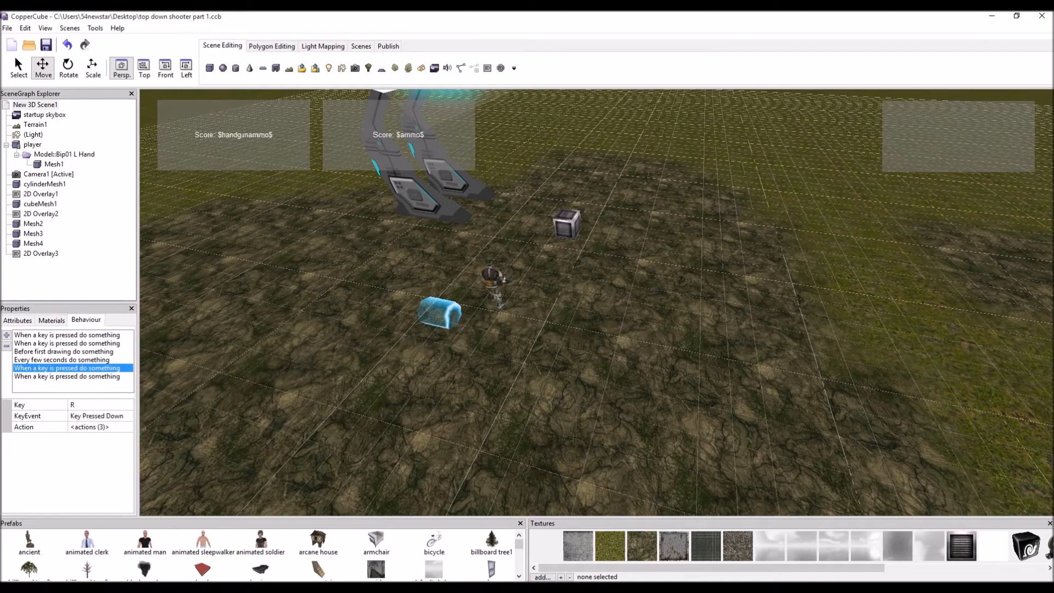
Review the player animation action of the scene's R Key Left Up behaviour and close the action editor
click(67, 376)
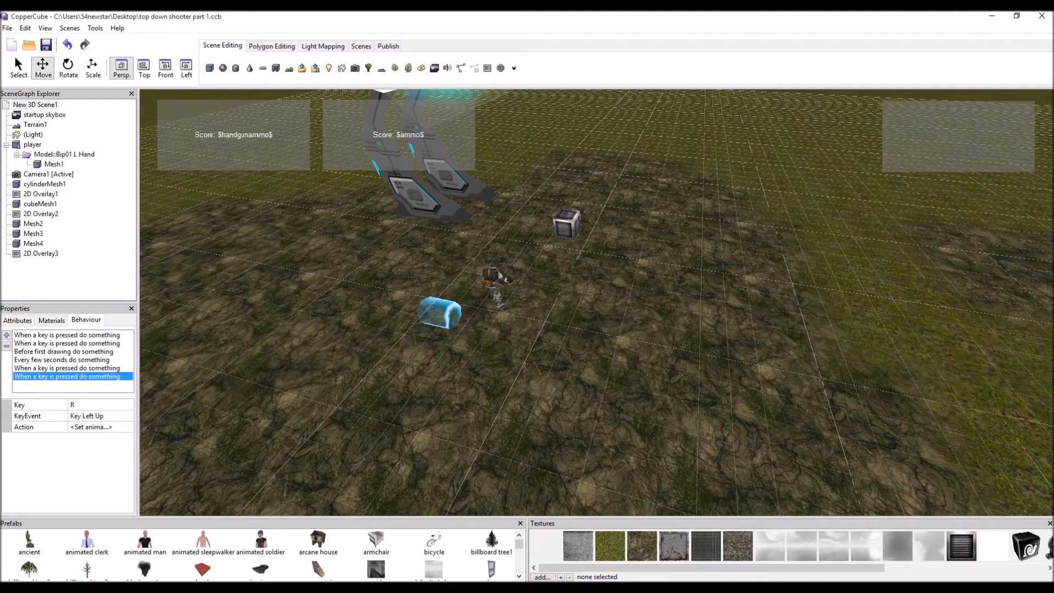
click(71, 427)
click(127, 427)
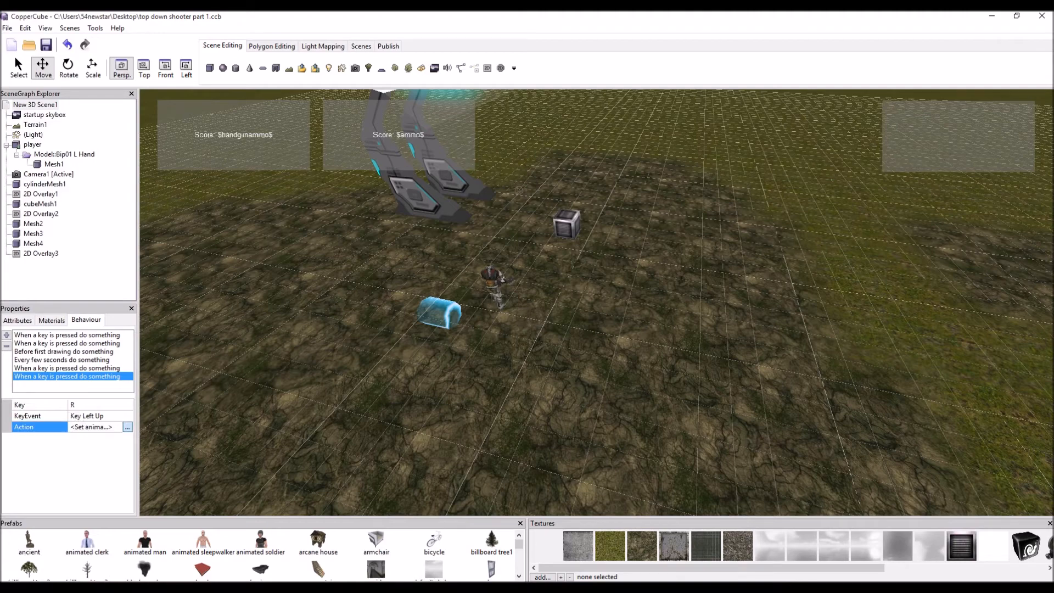
click(181, 353)
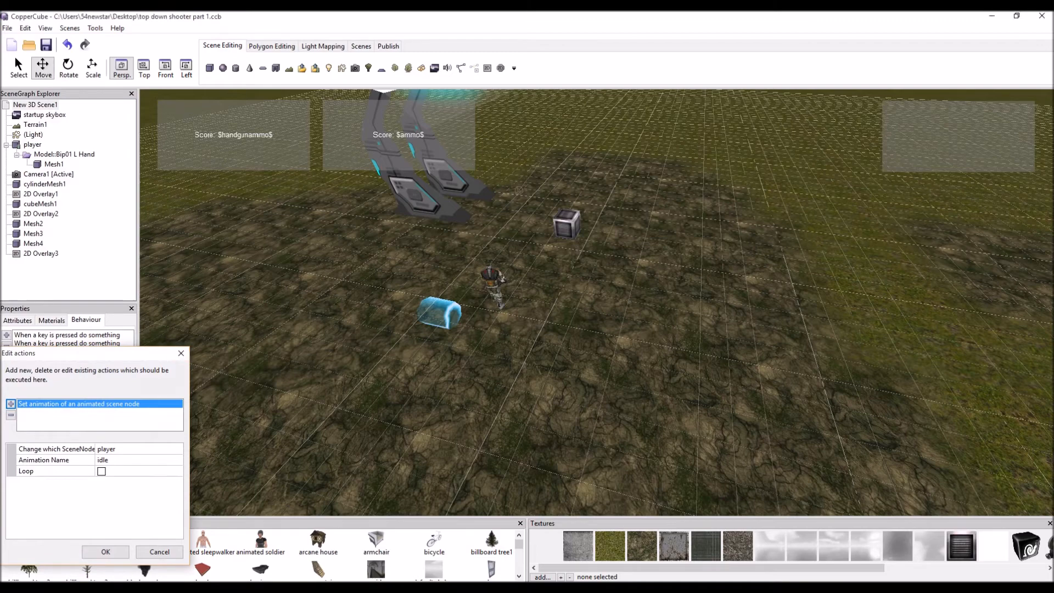
click(263, 351)
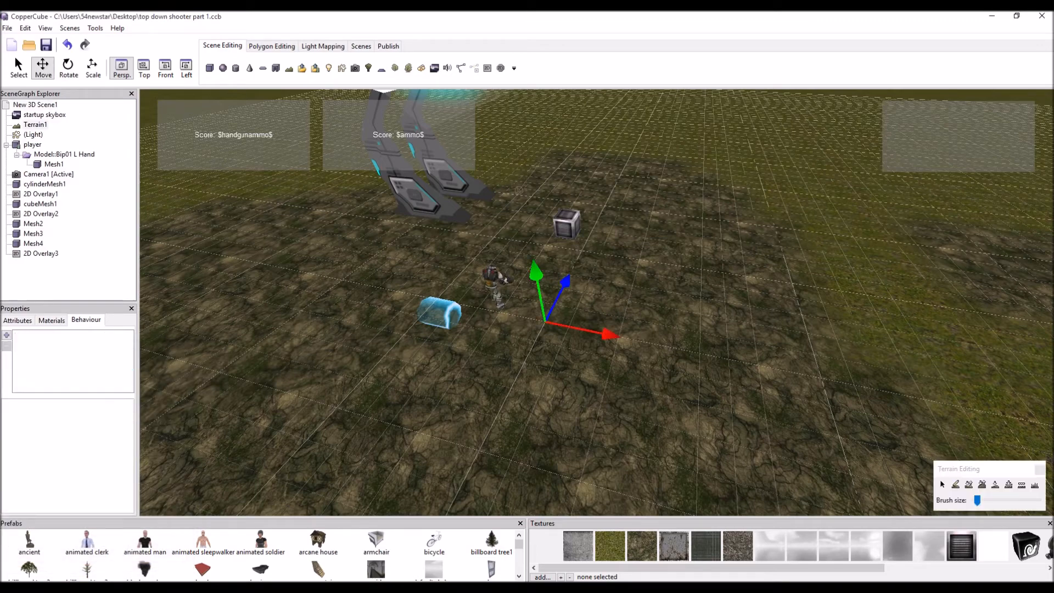
Launch a Windows test run of the game and walk the player back and forth through the crate to collect ammo
click(388, 46)
click(324, 67)
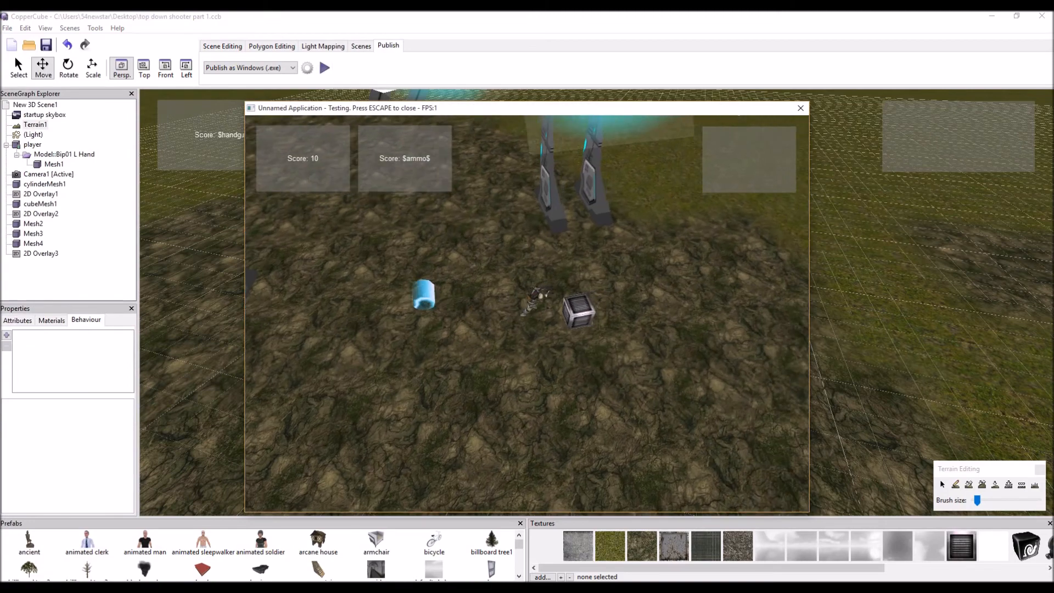
key(Left)
key(Right)
key(Left)
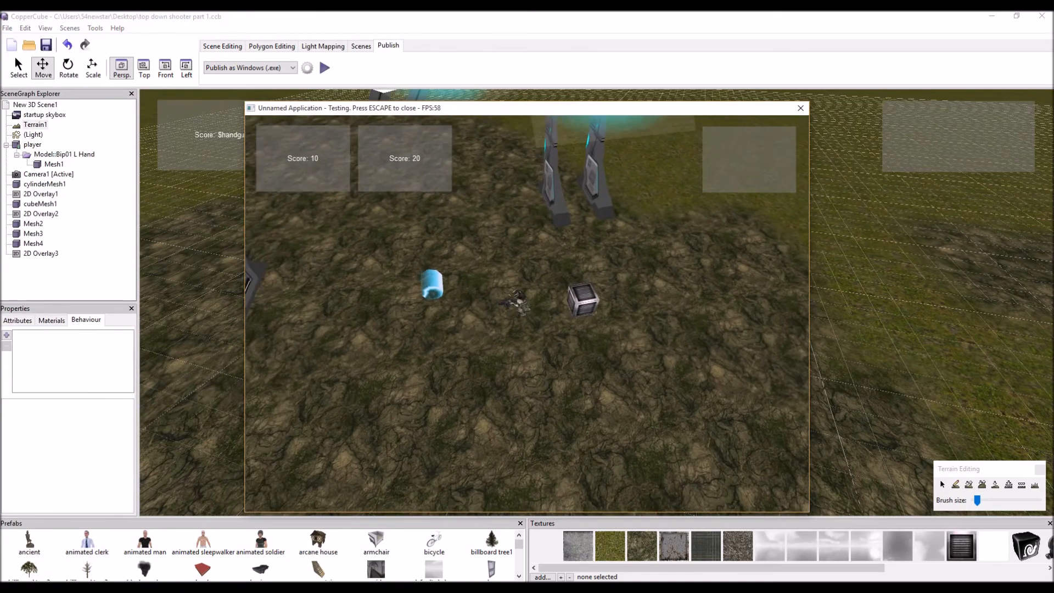
key(Right)
key(Left)
key(Right)
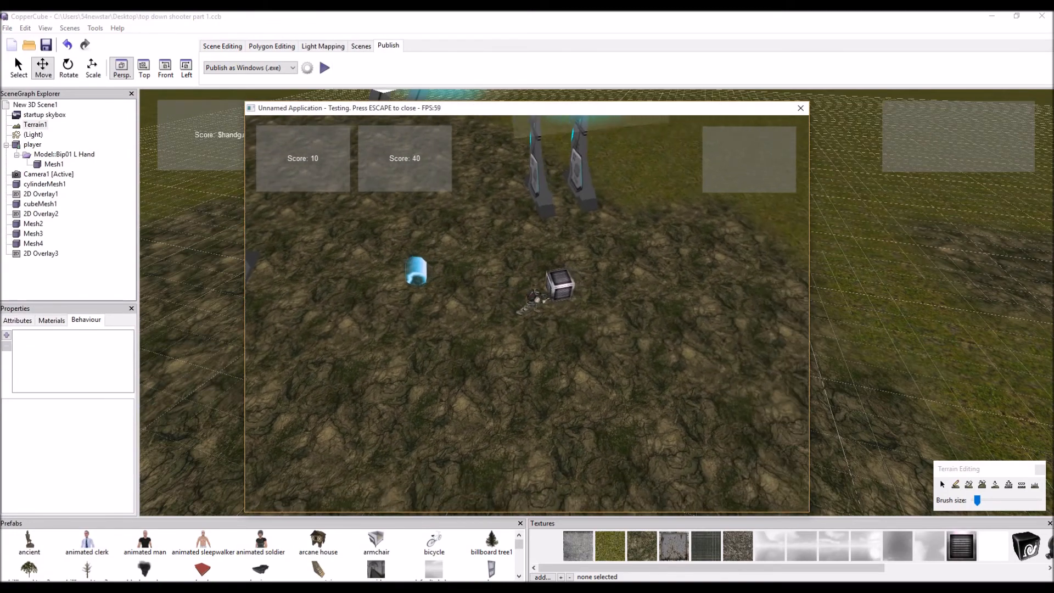
key(Left)
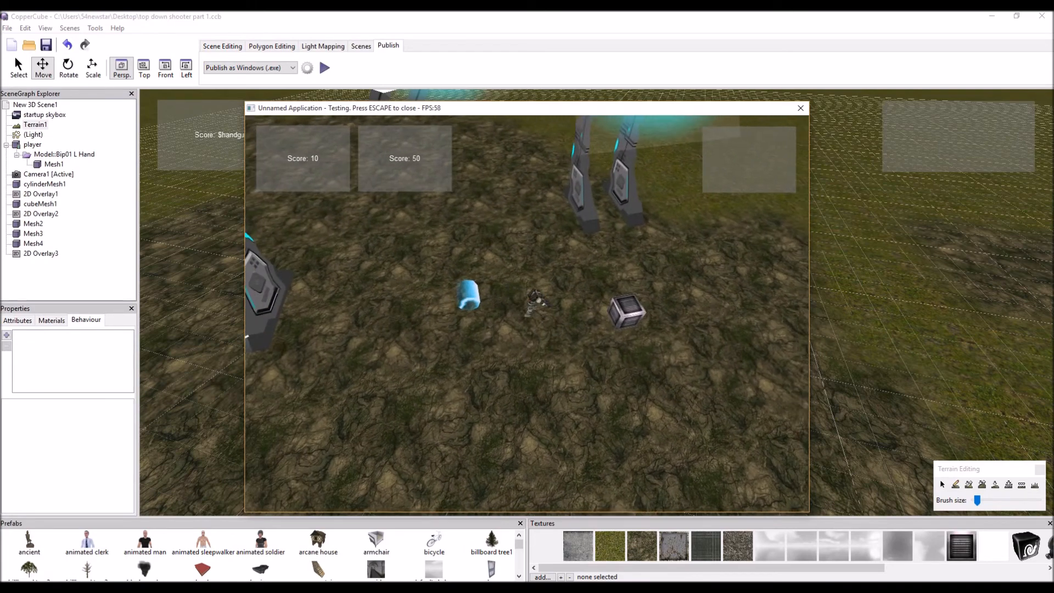
Walk the player away from the crate and back through it to test repeated ammo pickup
key(Left)
key(Up)
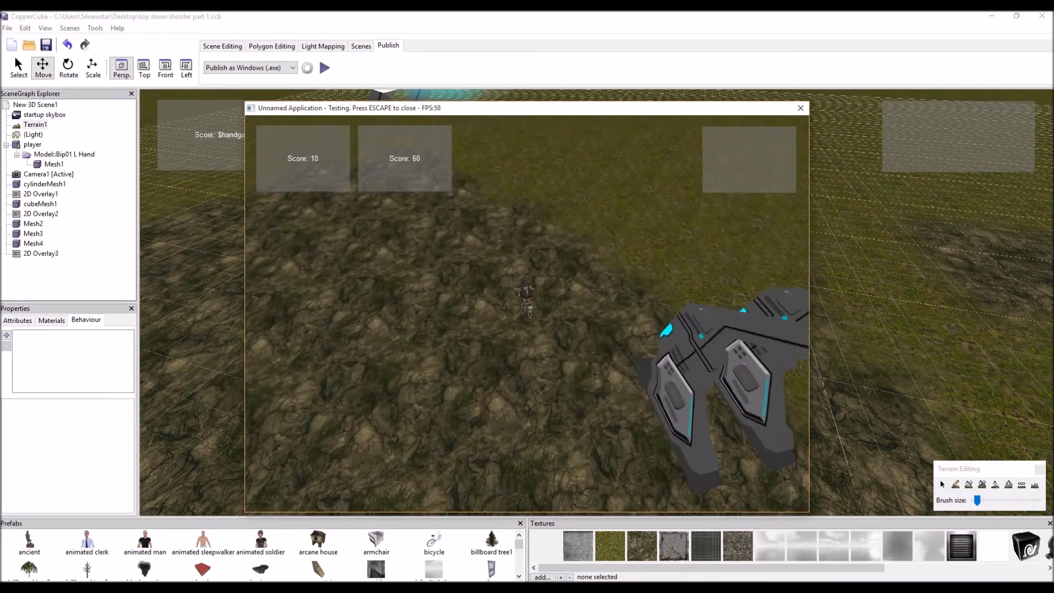
key(Down)
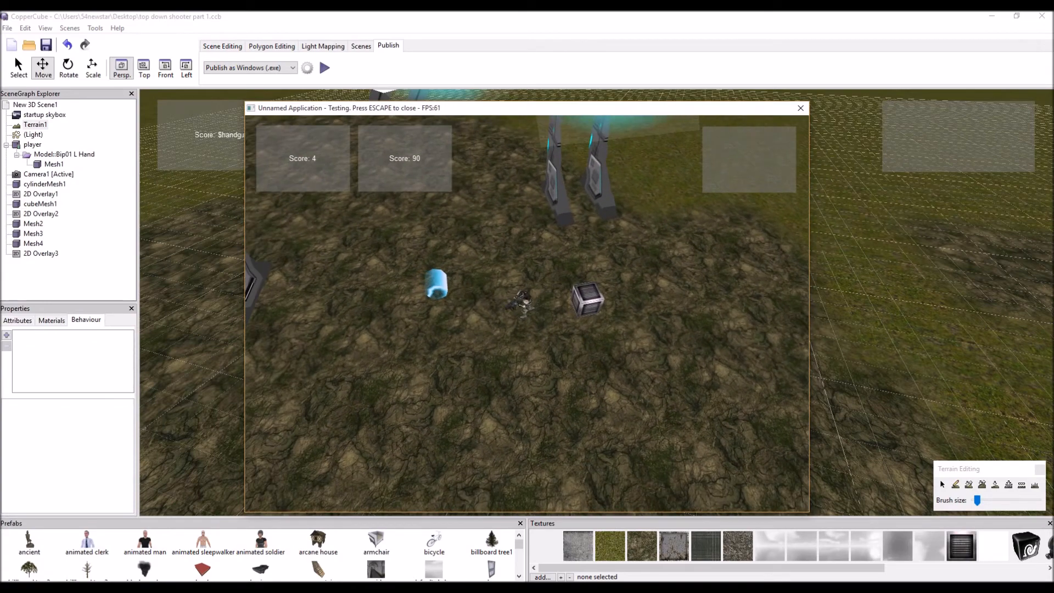
key(Left)
key(Up)
key(Right)
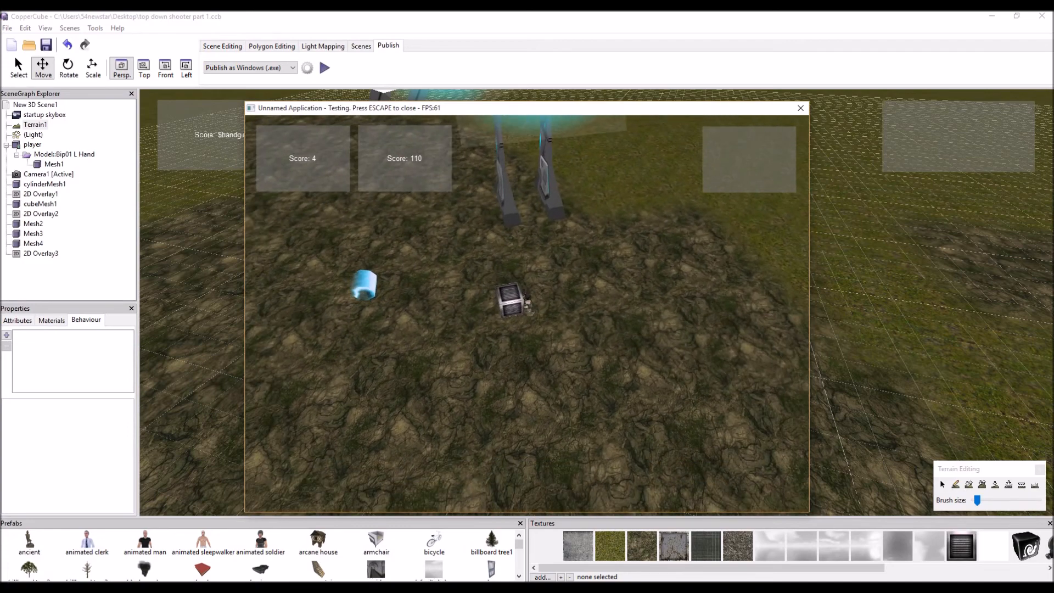
key(Right)
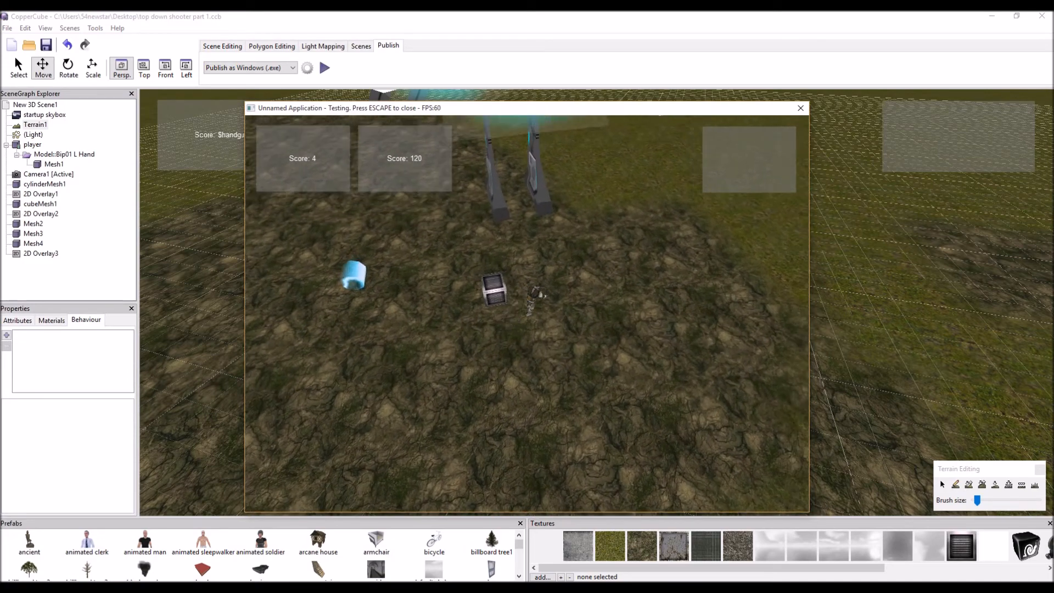
key(Left)
key(Up)
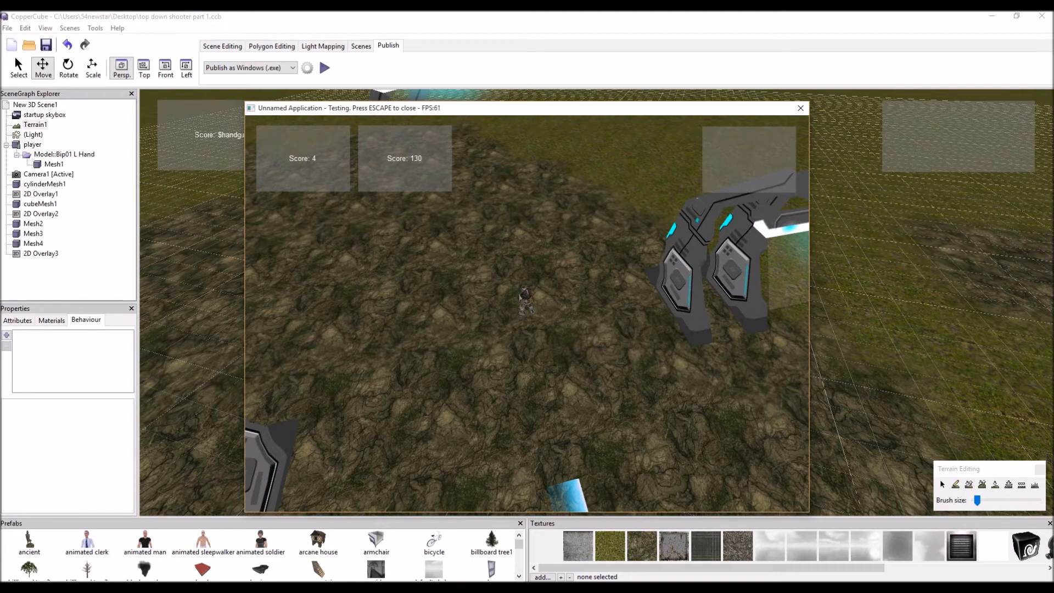
Walk the player near the gateway and fire the handgun repeatedly until its loaded ammo is used up
key(Up)
key(Left)
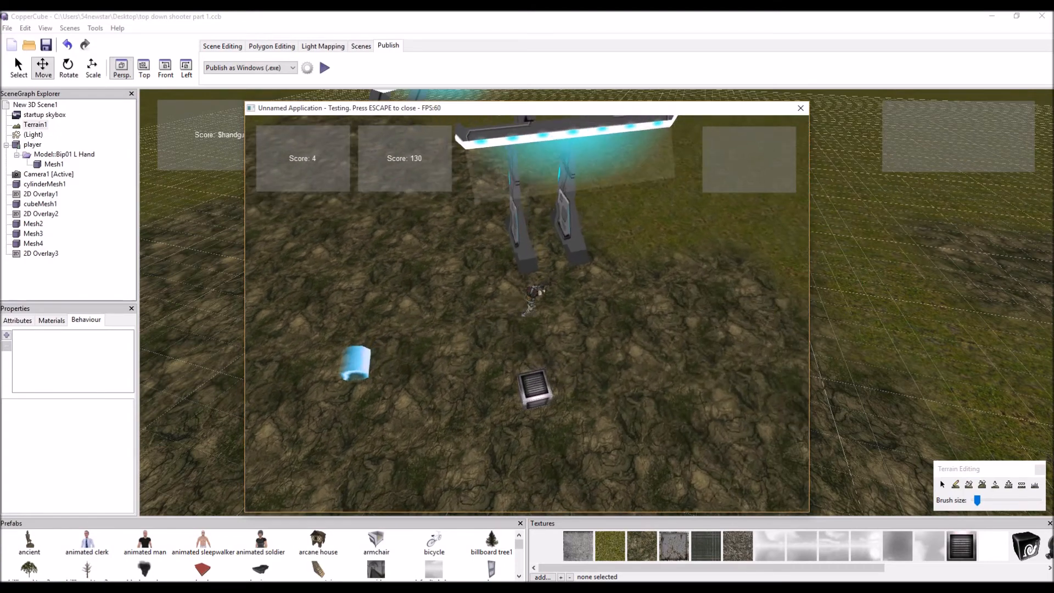
key(space)
key(space)
key(space)
key(space)
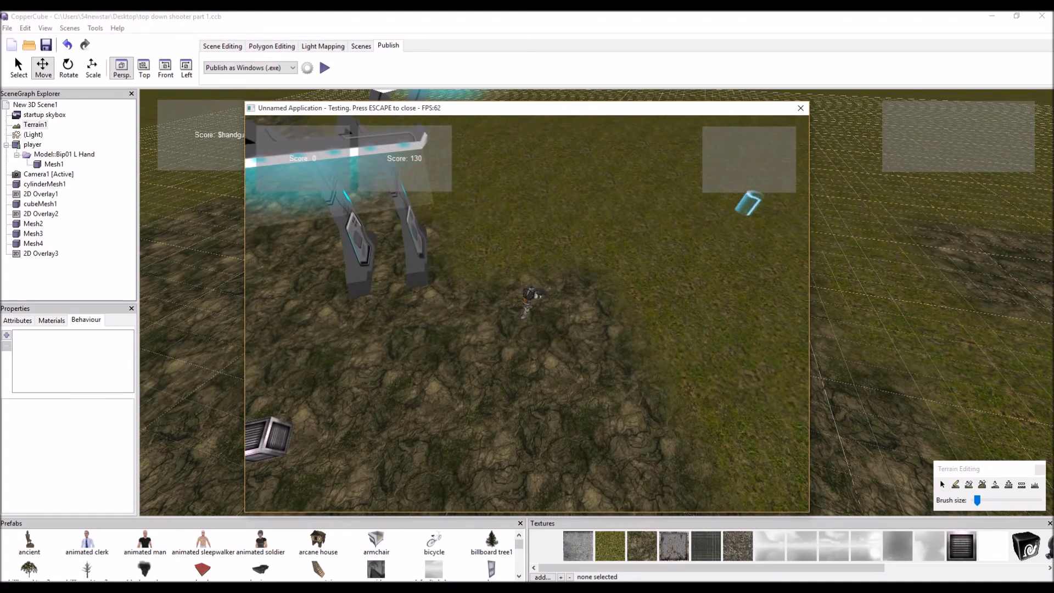
key(space)
key(space)
key(space)
key(space)
key(space)
key(space)
Walk the player across the terrain and end the test run
key(Right)
key(Up)
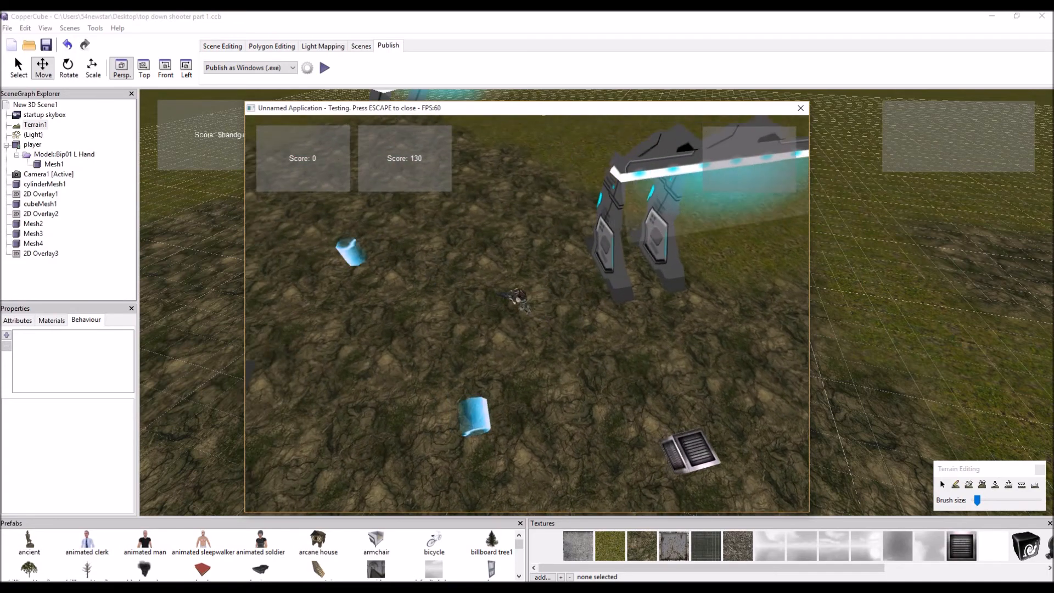
key(Up)
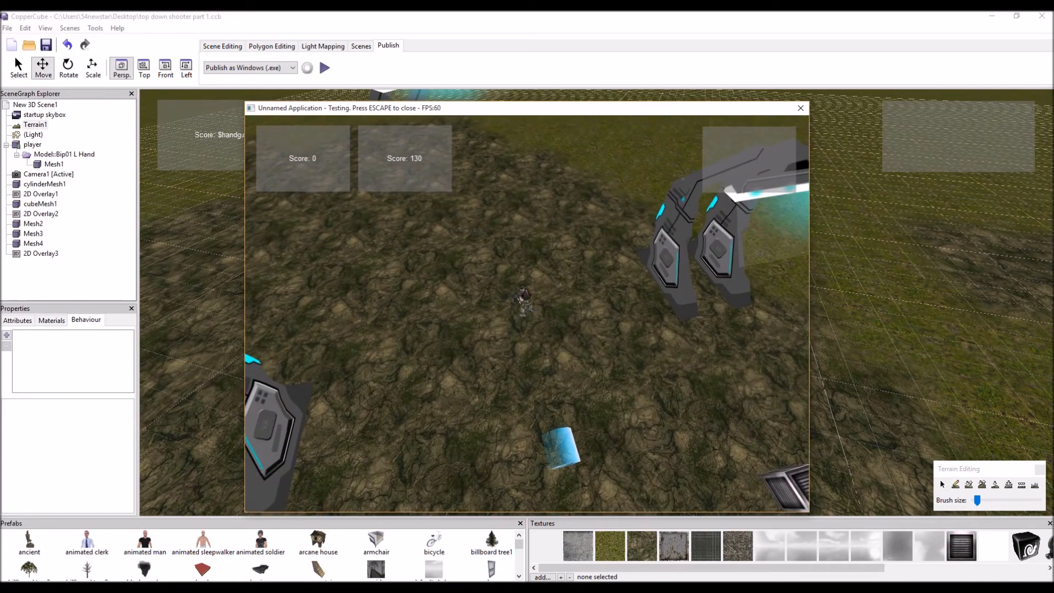
key(Escape)
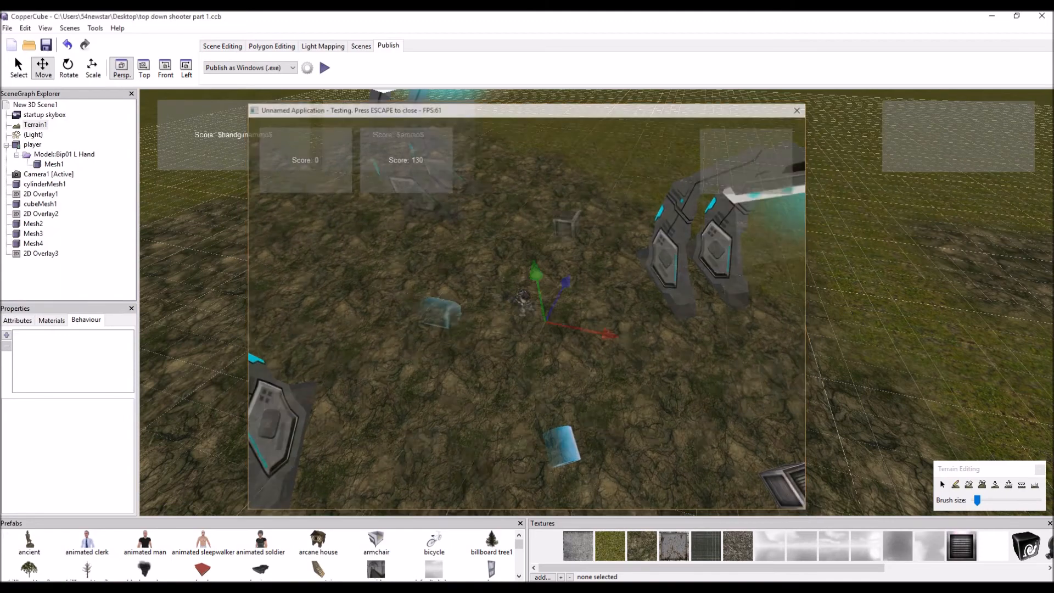
Select the player and review the settings of its shooter, Game Actor with Health, keyboard control and collision behaviours
click(493, 281)
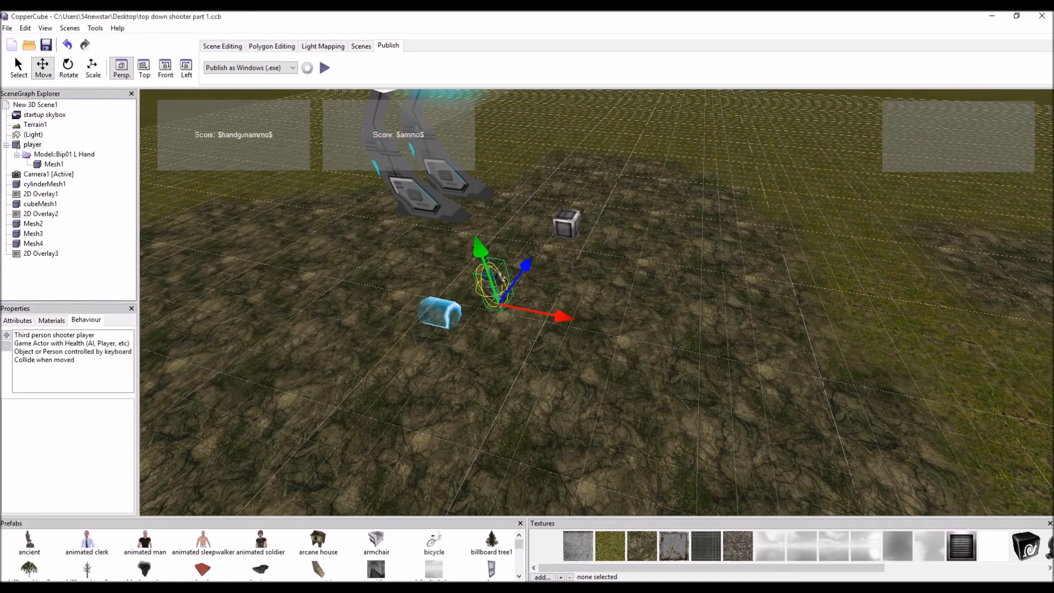
click(54, 335)
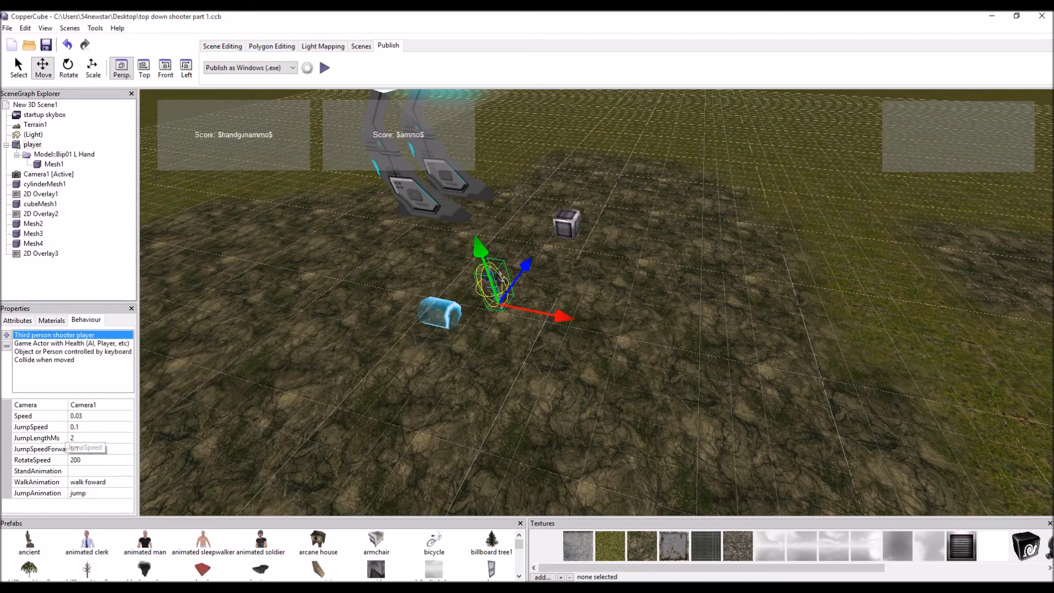
click(72, 343)
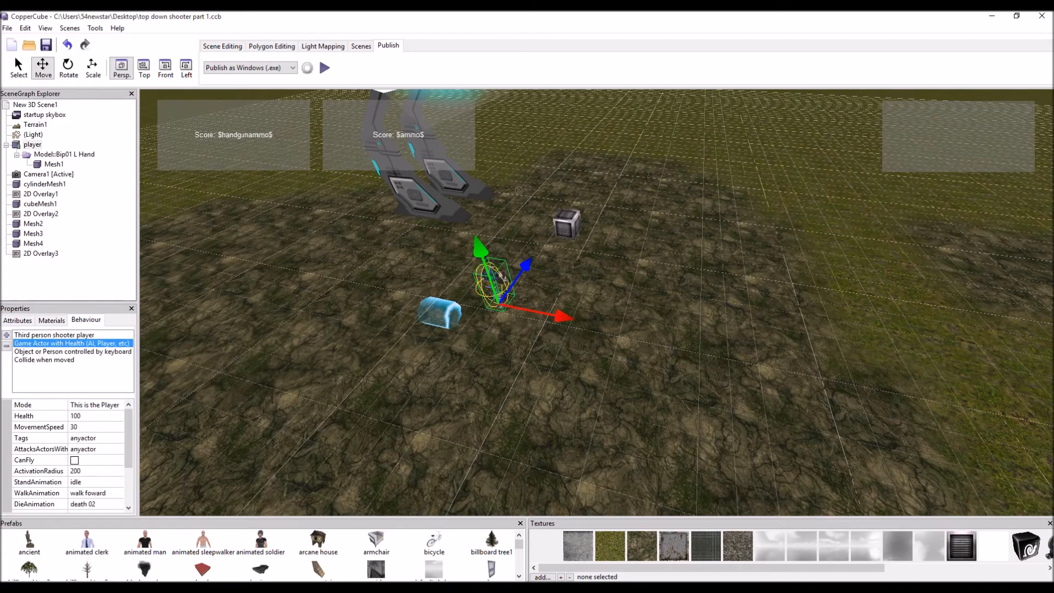
click(61, 351)
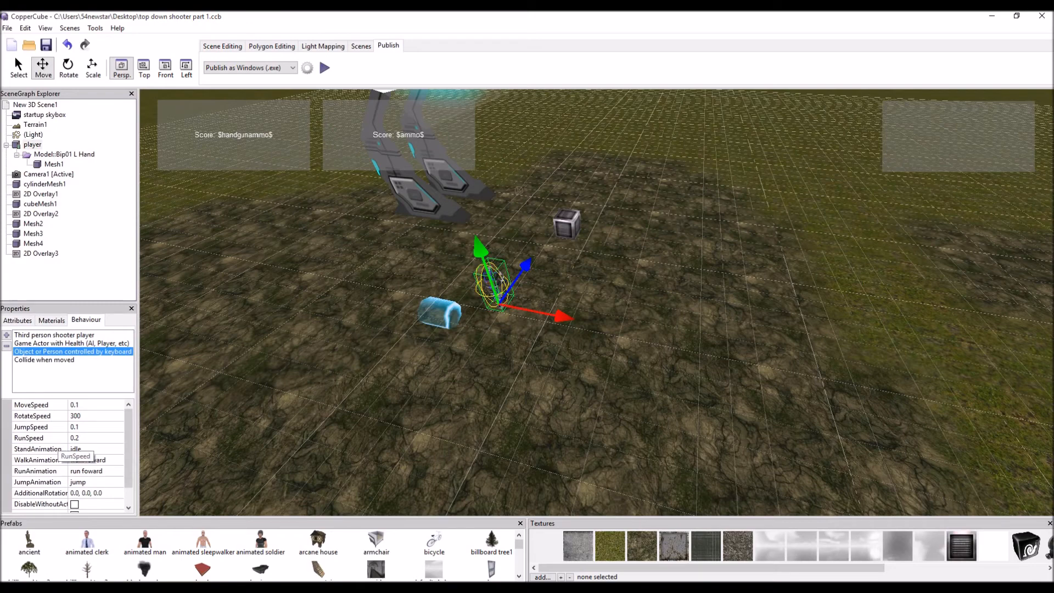
click(44, 360)
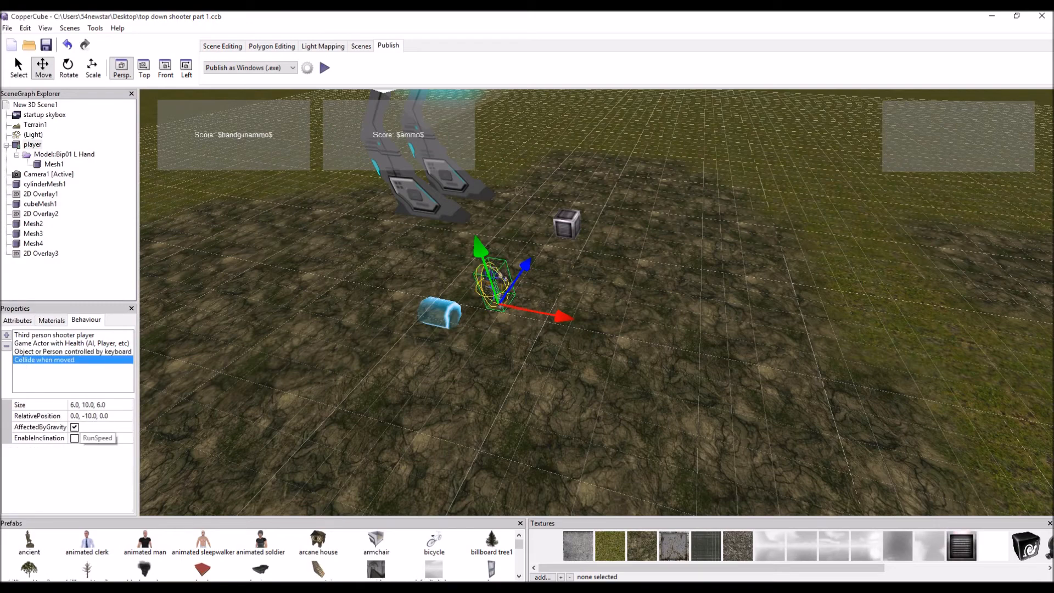
Compare the player's keyboard control and Game Actor settings, and examine JumpLengthMs and RotateSpeed of the Third person shooter player behaviour
click(73, 351)
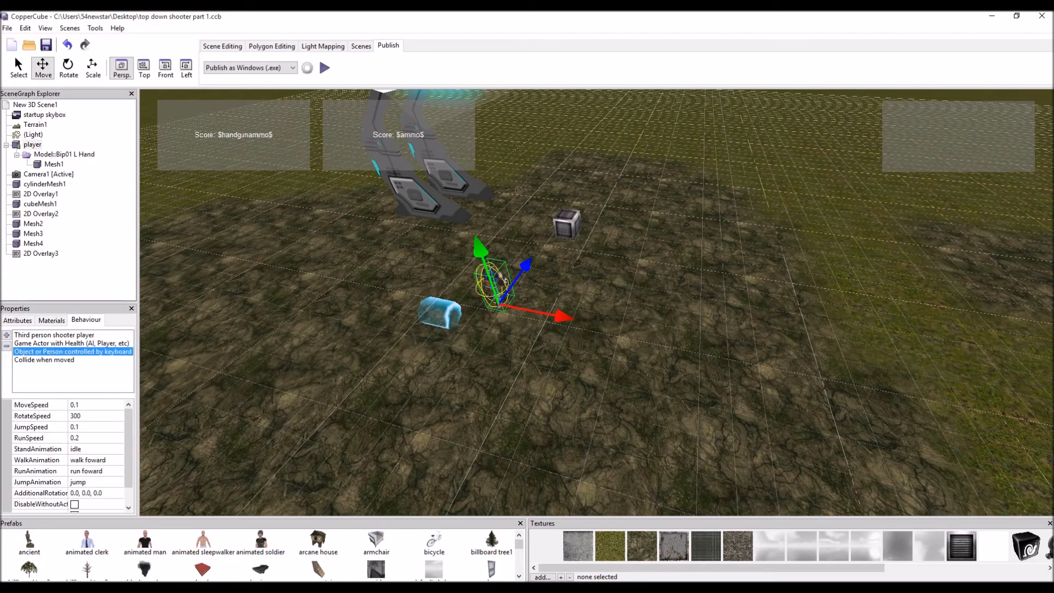
click(71, 344)
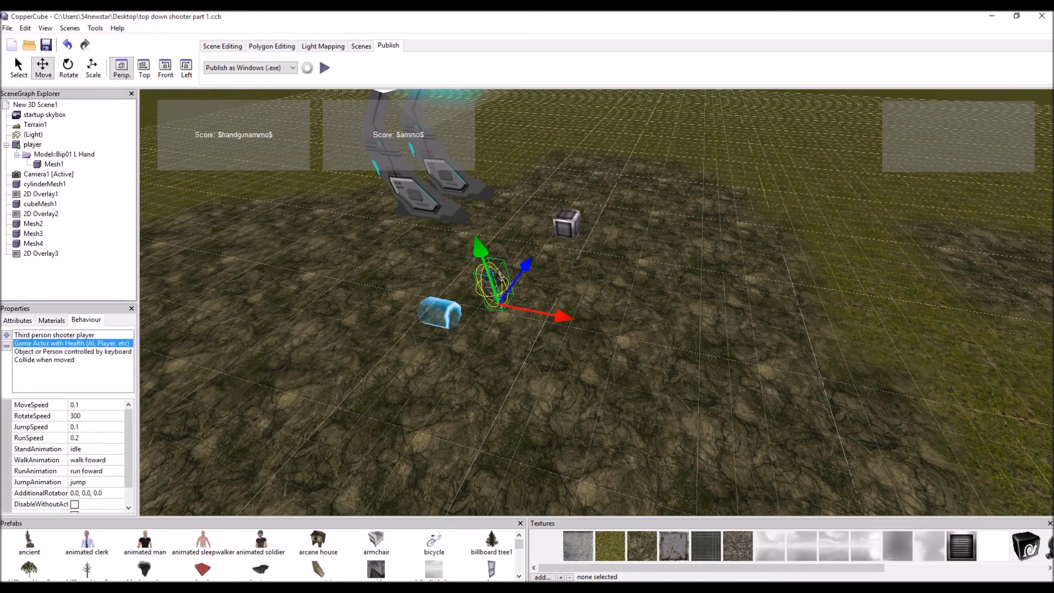
scroll(68, 456, up, 2)
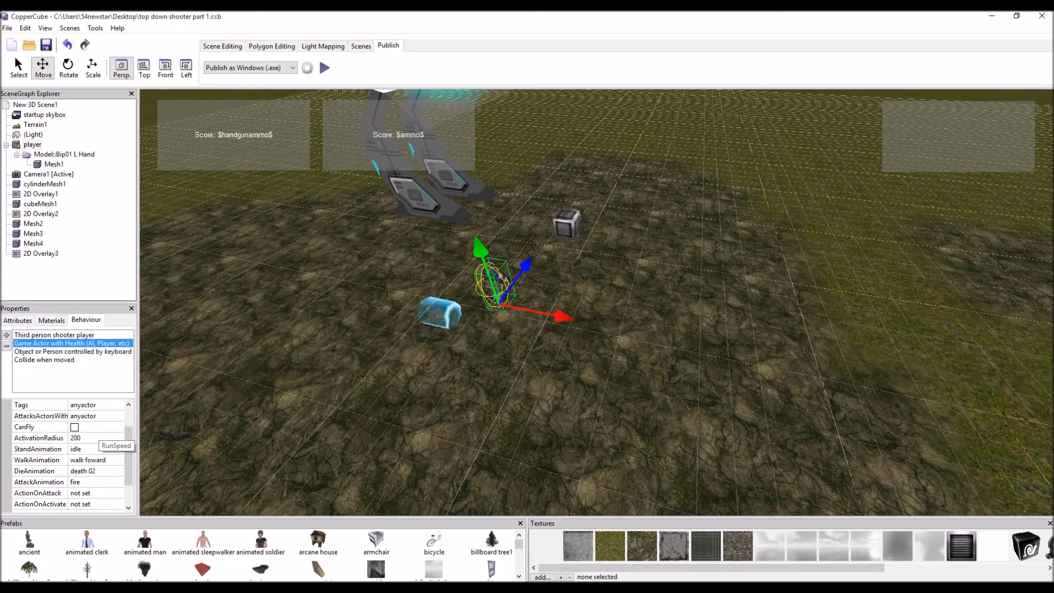
click(54, 335)
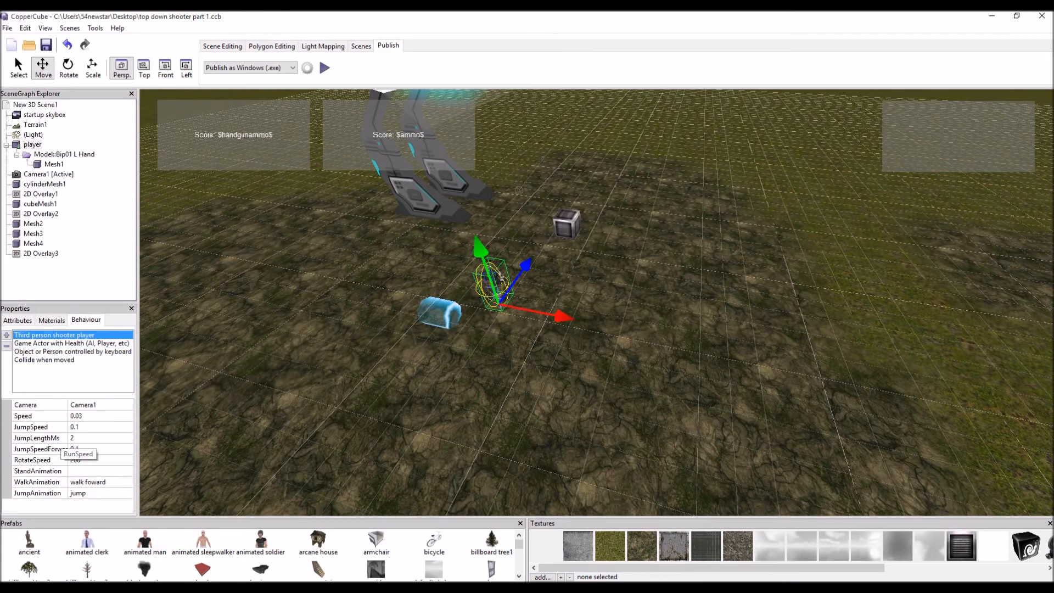
click(76, 438)
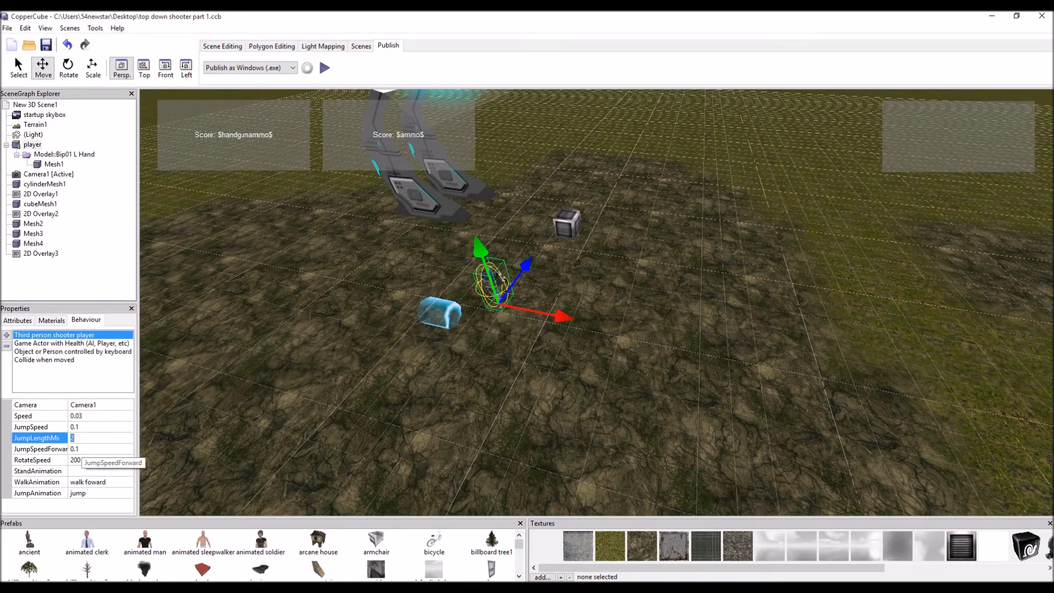
click(75, 459)
Launch the game test again and walk the player across the terrain
click(324, 68)
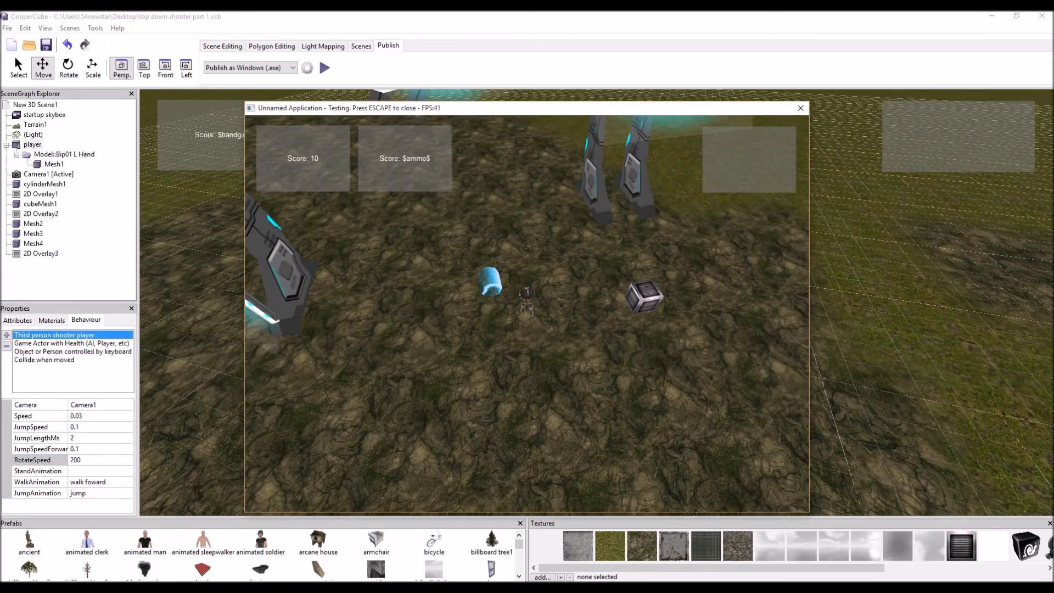
key(Left)
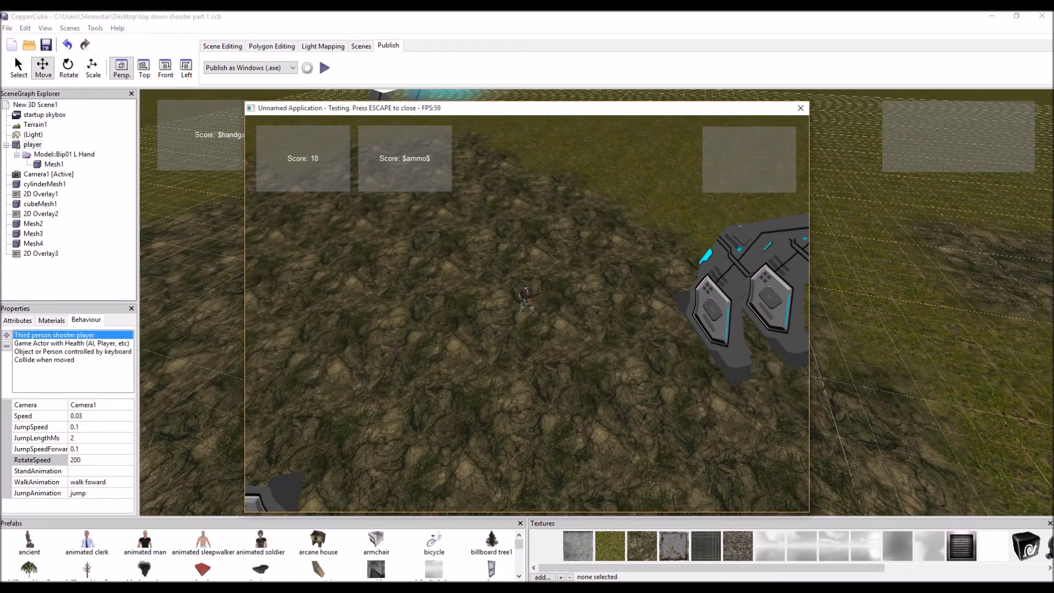